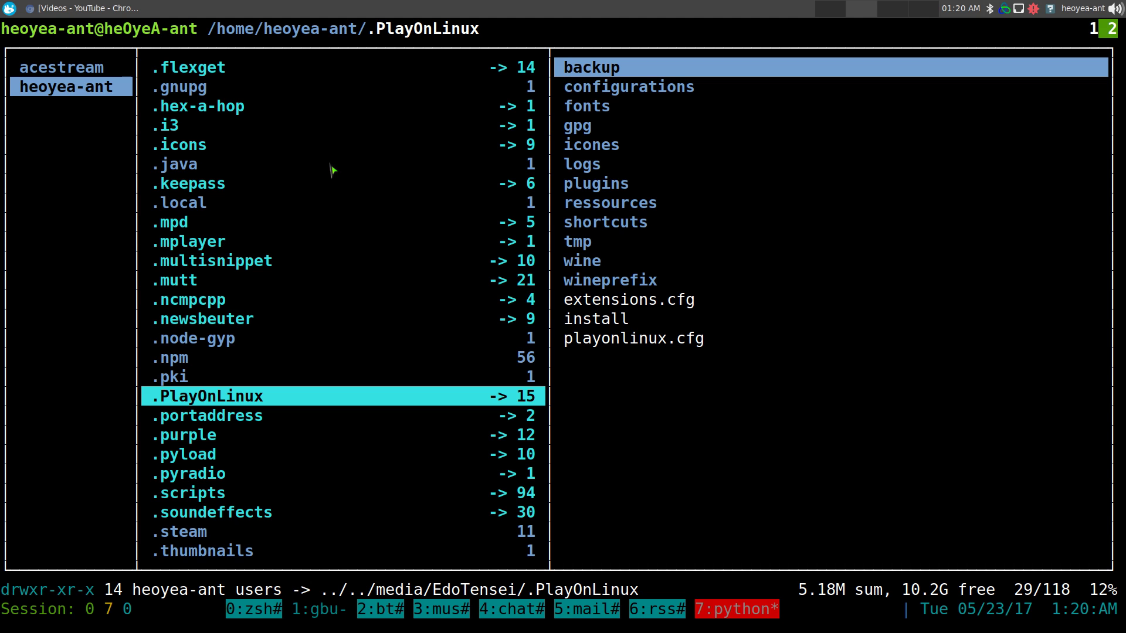
Confirm in ranger that ~/.PlayOnLinux links to /media/EdoTensei/.PlayOnLinux.
key("k")
key("j")
key("Tab")
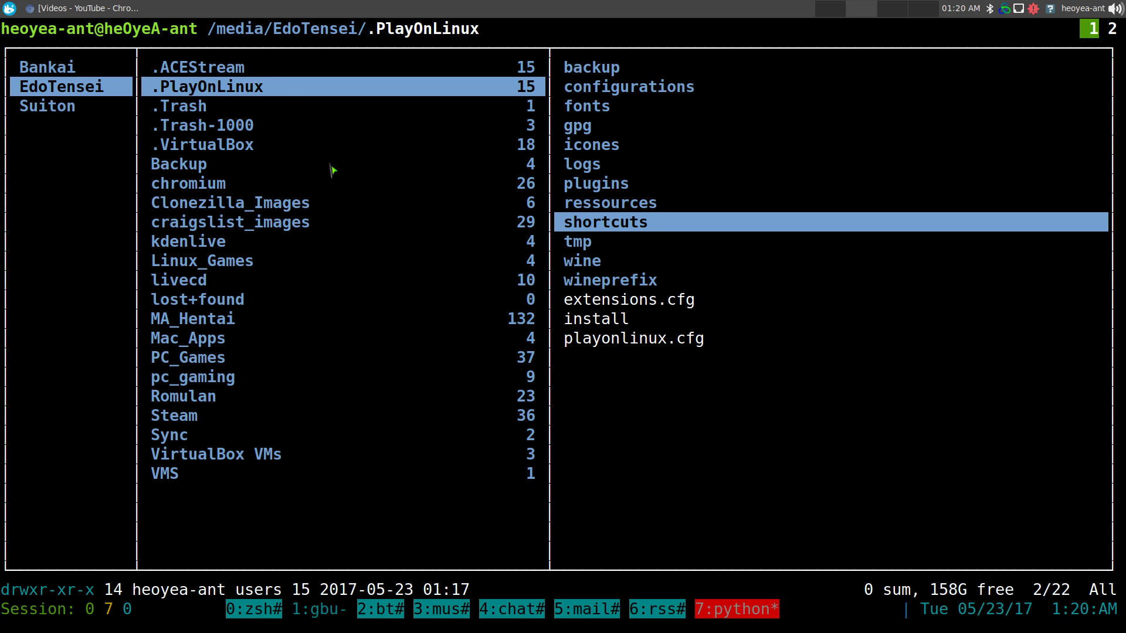
key("ctrl+b")
key("bracketleft")
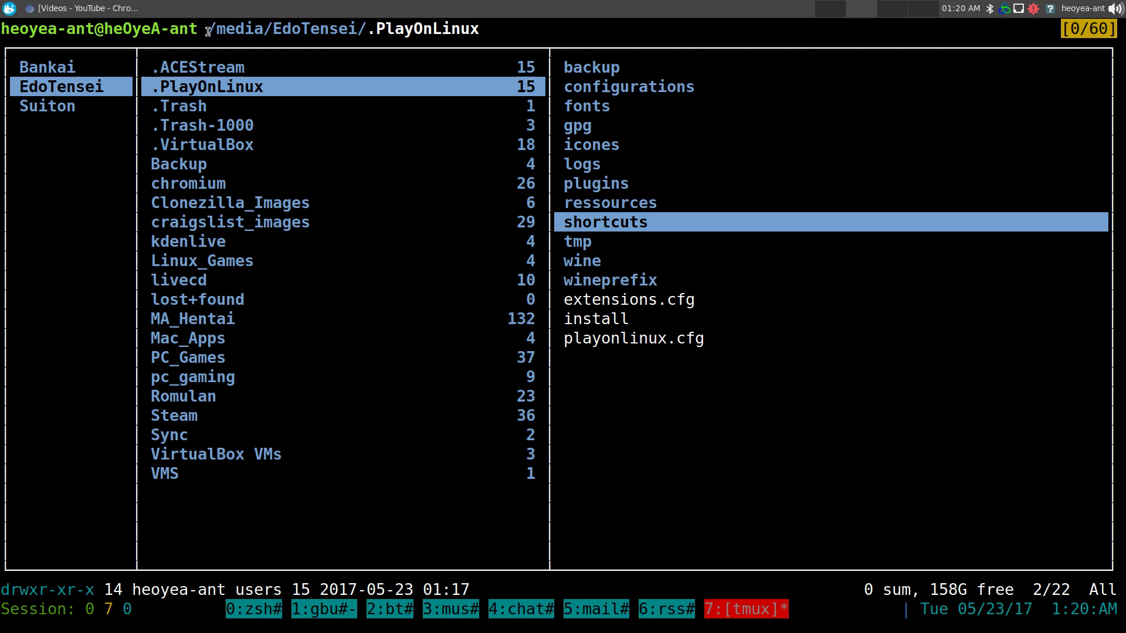
left_click_drag(208, 31, 363, 29)
left_click_drag(159, 84, 270, 78)
key("q")
key("H")
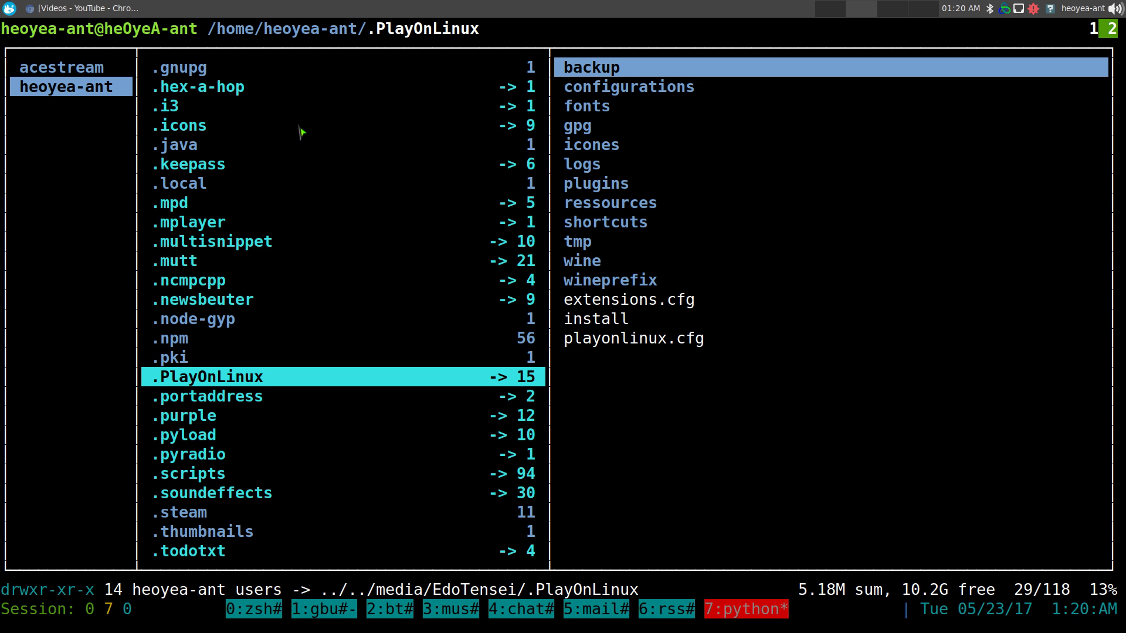
key("l")
Launch PlayOnLinux from the rofi app launcher by filtering for 'pl'.
key("F12")
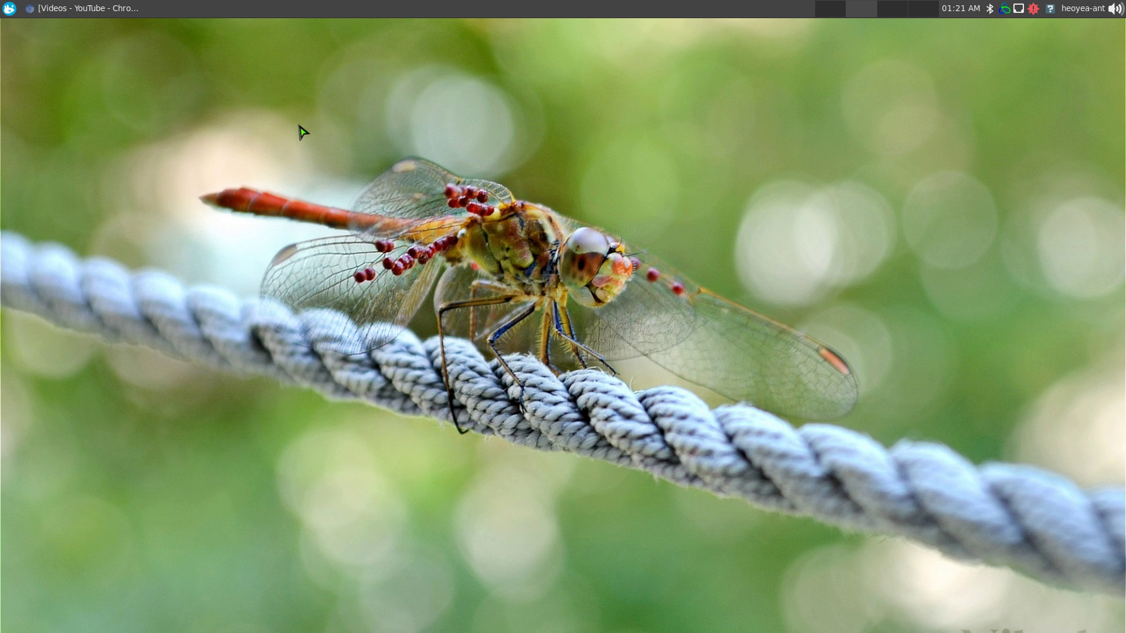
key("super+space")
type("ap")
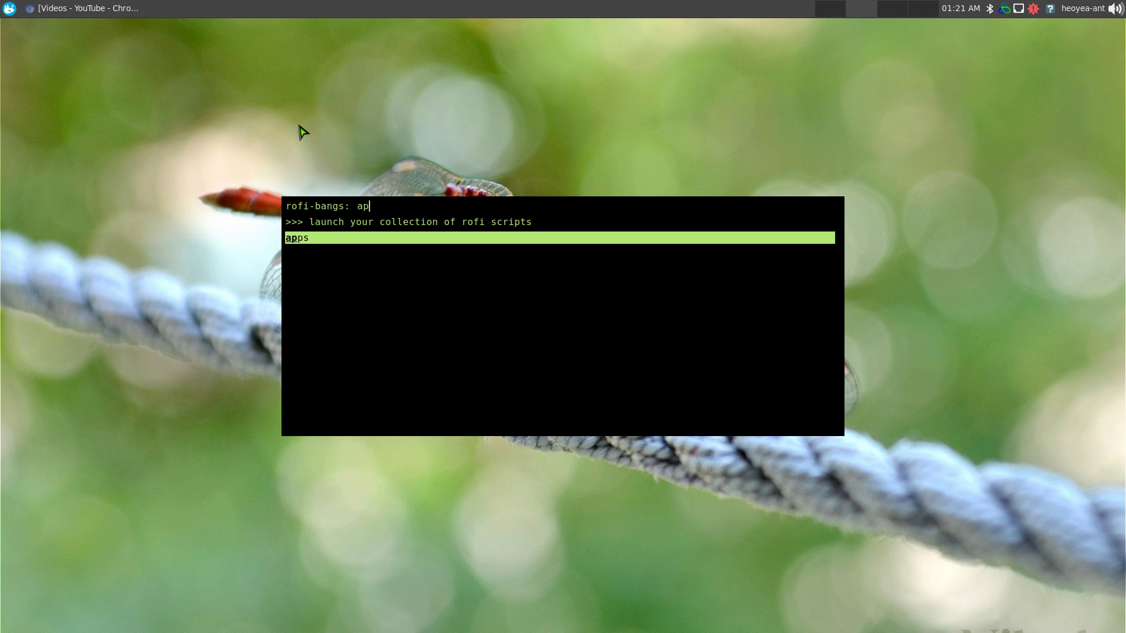
key("Return")
type("play")
key("Return")
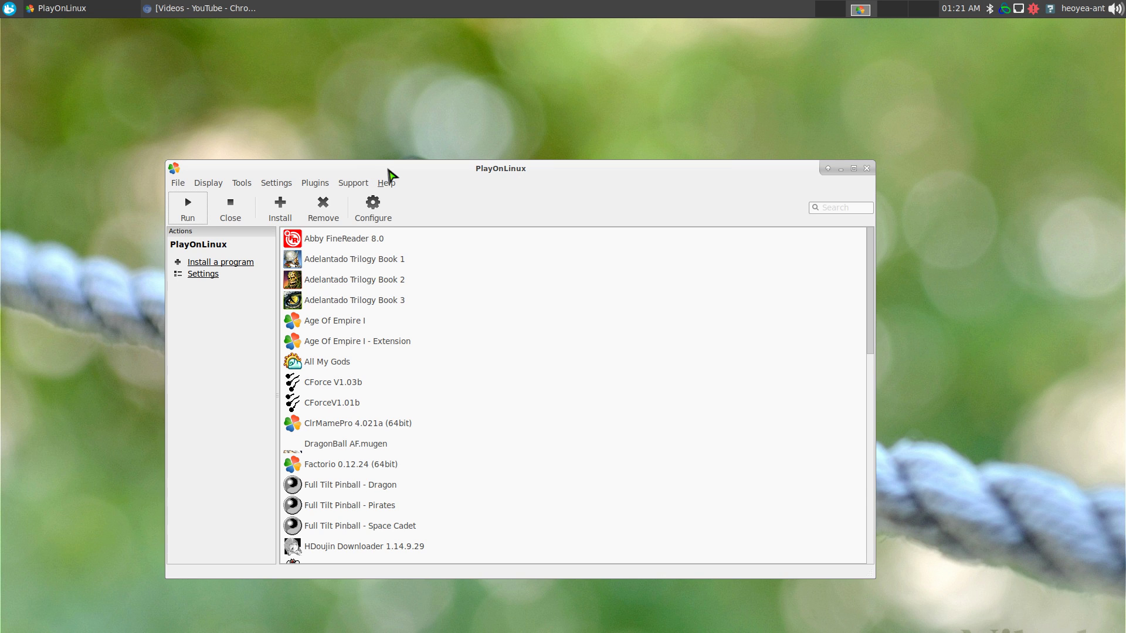
Run Abby FineReader 8.0 from the PlayOnLinux list and cancel the resulting crash error.
left_click_drag(386, 173, 399, 150)
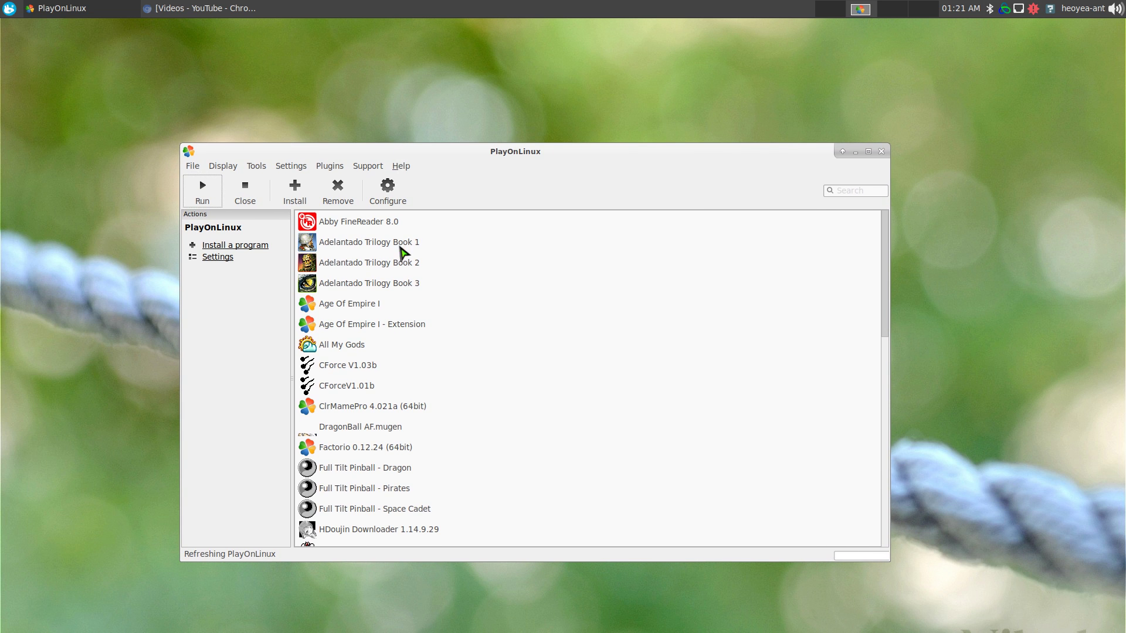
scroll(417, 352, "down", 10)
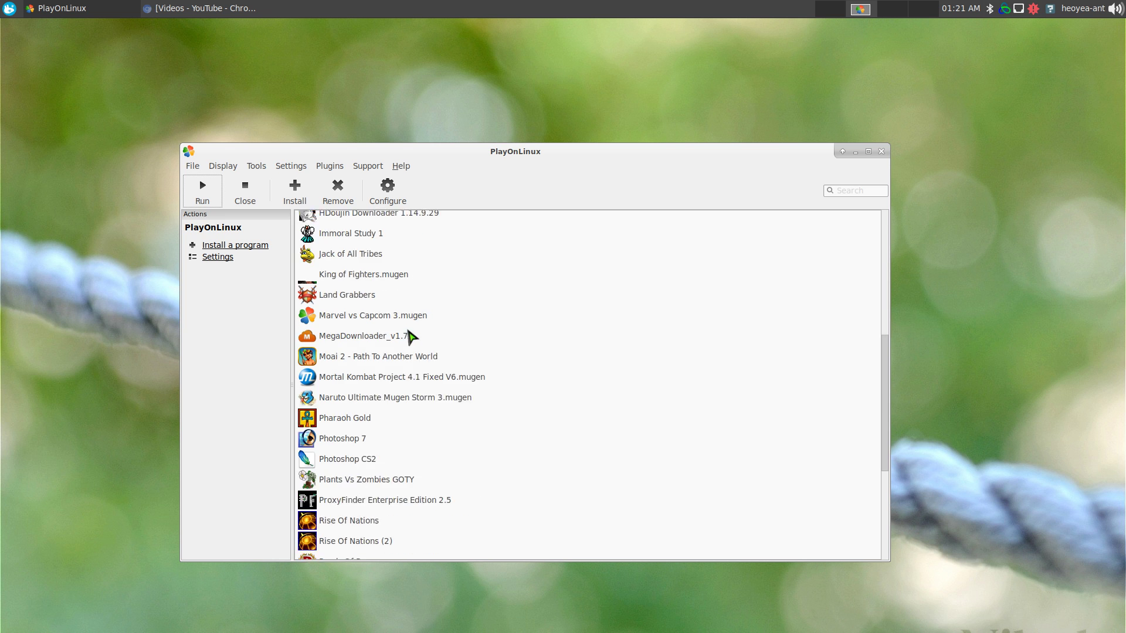
scroll(424, 387, "up", 10)
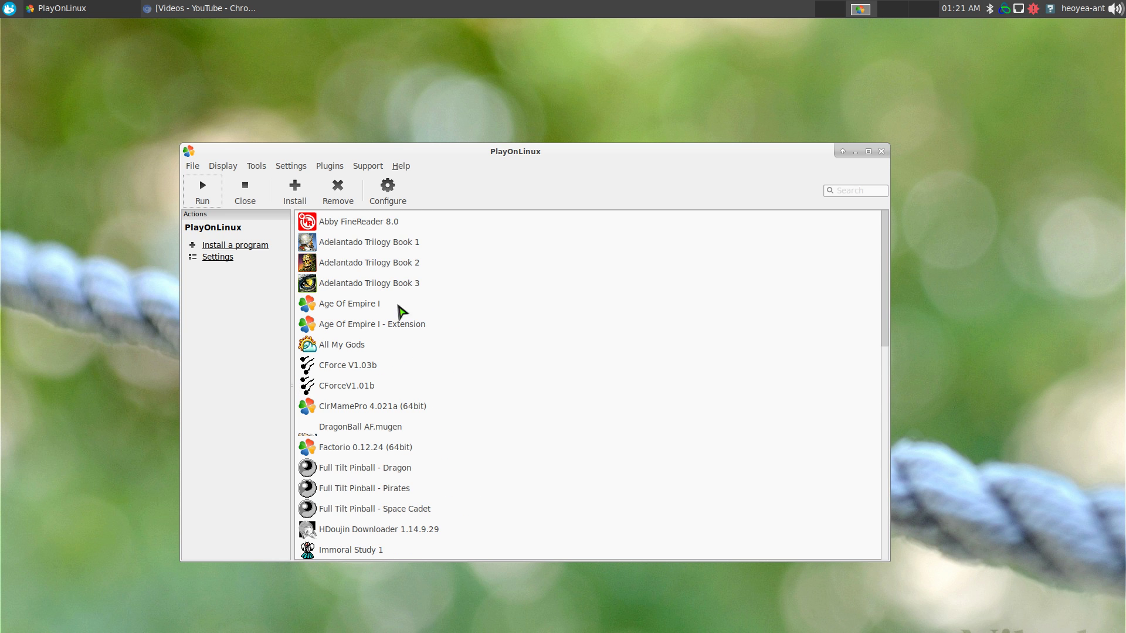
left_click(372, 227)
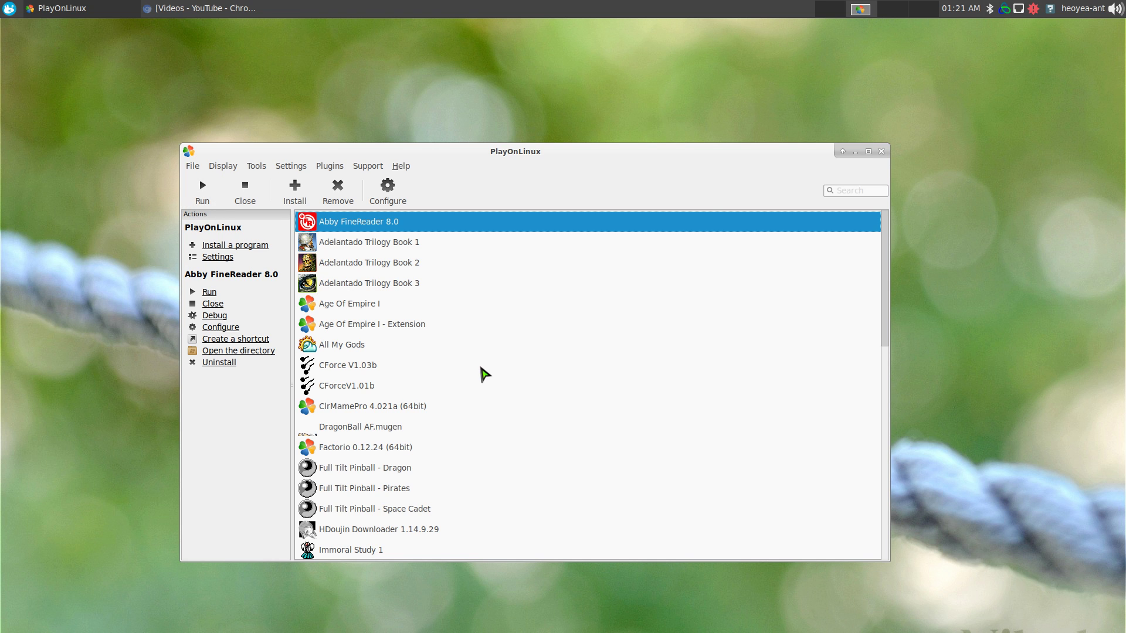
key("Return")
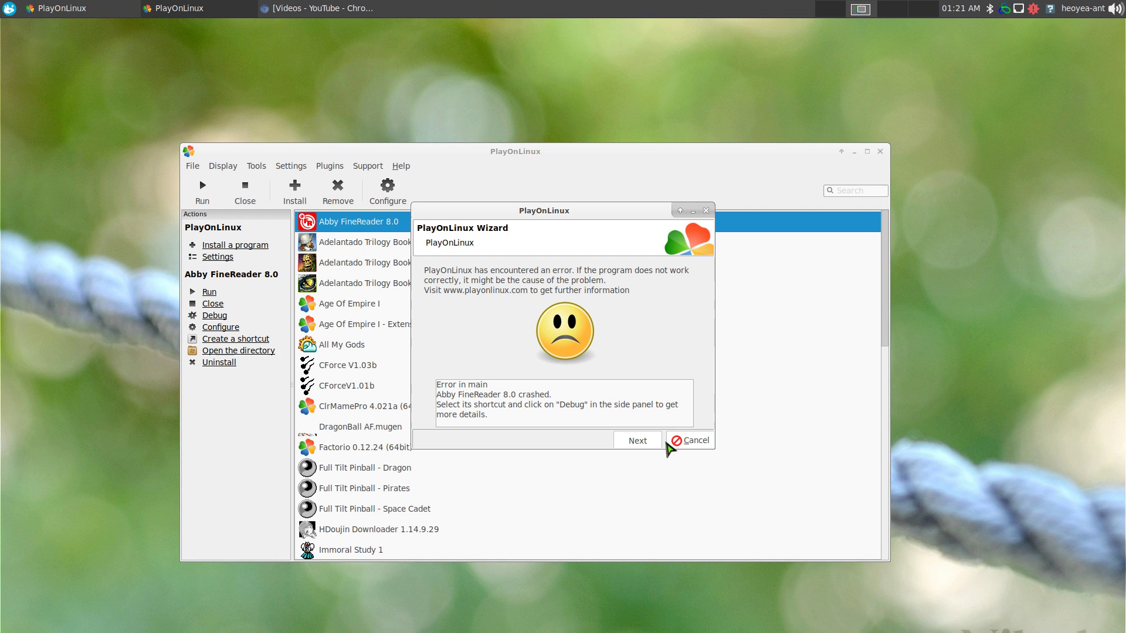
left_click(687, 446)
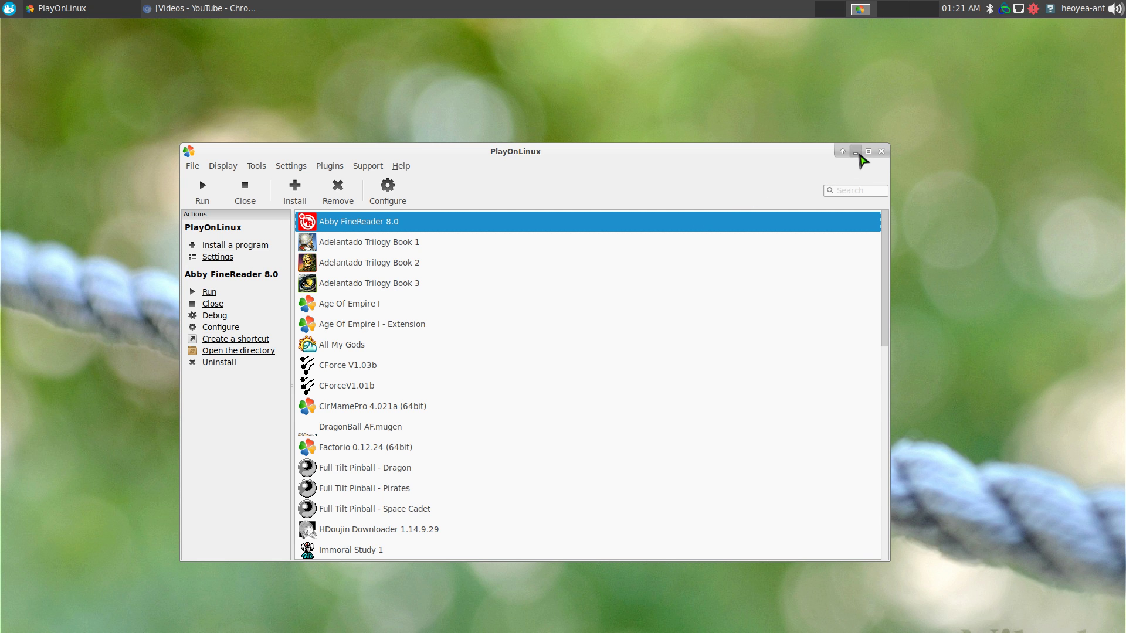
Open the 'Abby FineReader 8.0' script from ~/.PlayOnLinux/shortcuts in vim via ranger.
left_click(856, 153)
key("F12")
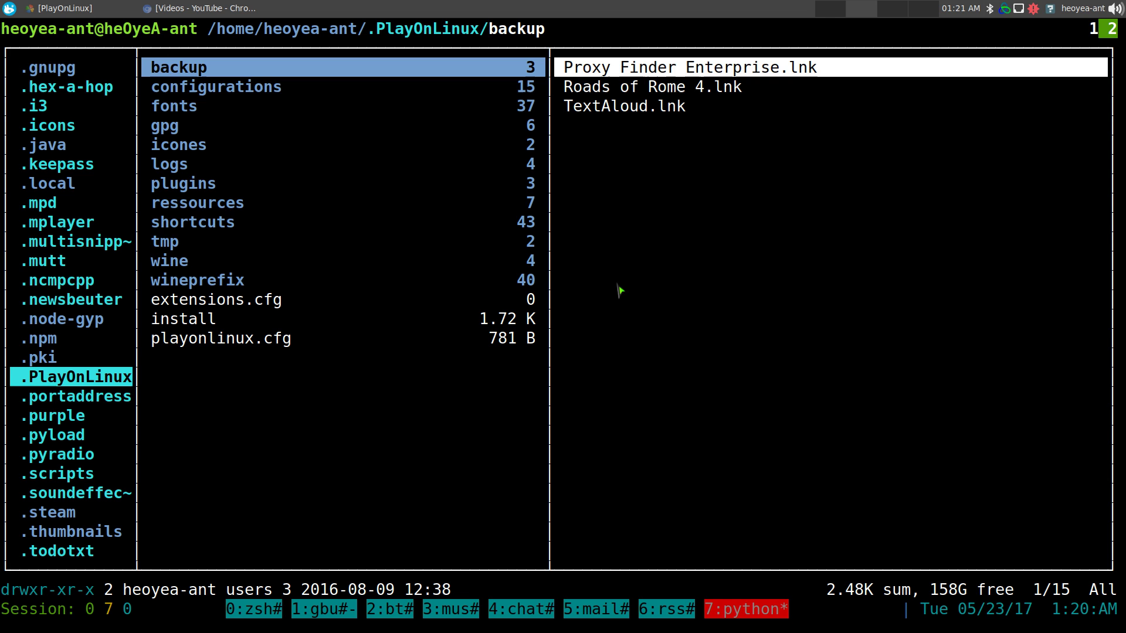
key("Down")
key("Down")
key("Down")
key("Down")
key("Down")
key("Down")
key("Down")
key("Down")
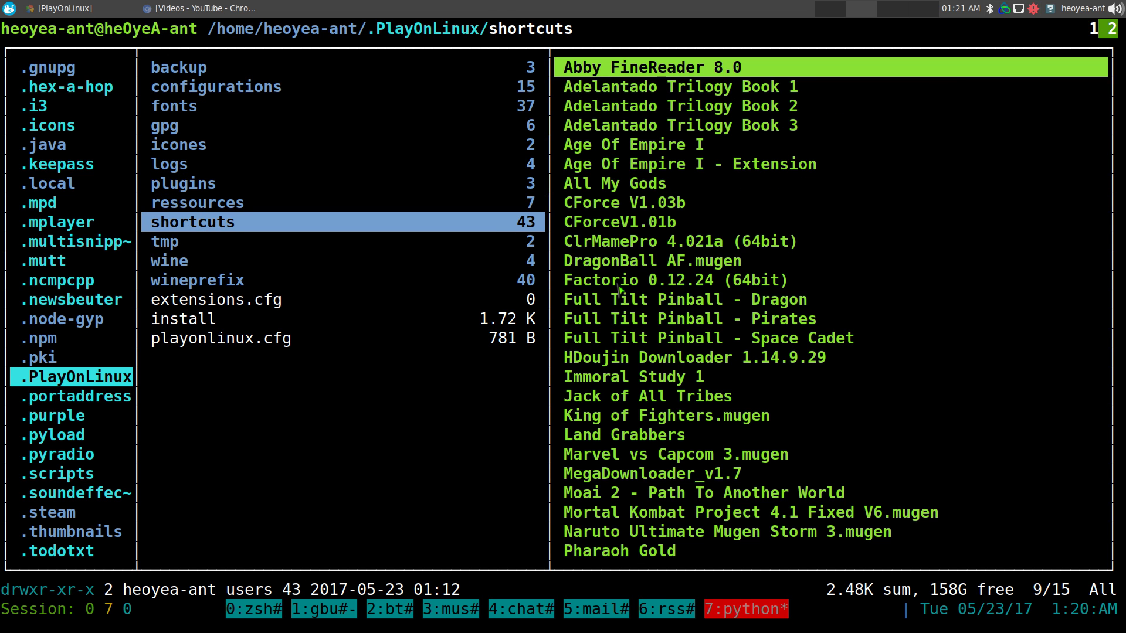
key("Right")
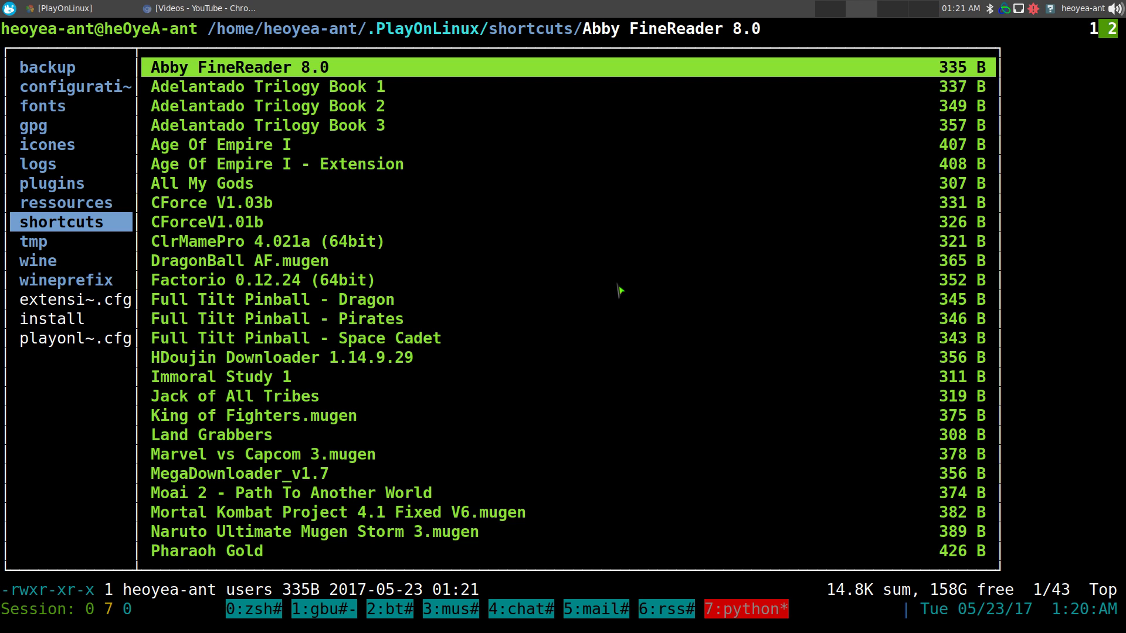
key("Right")
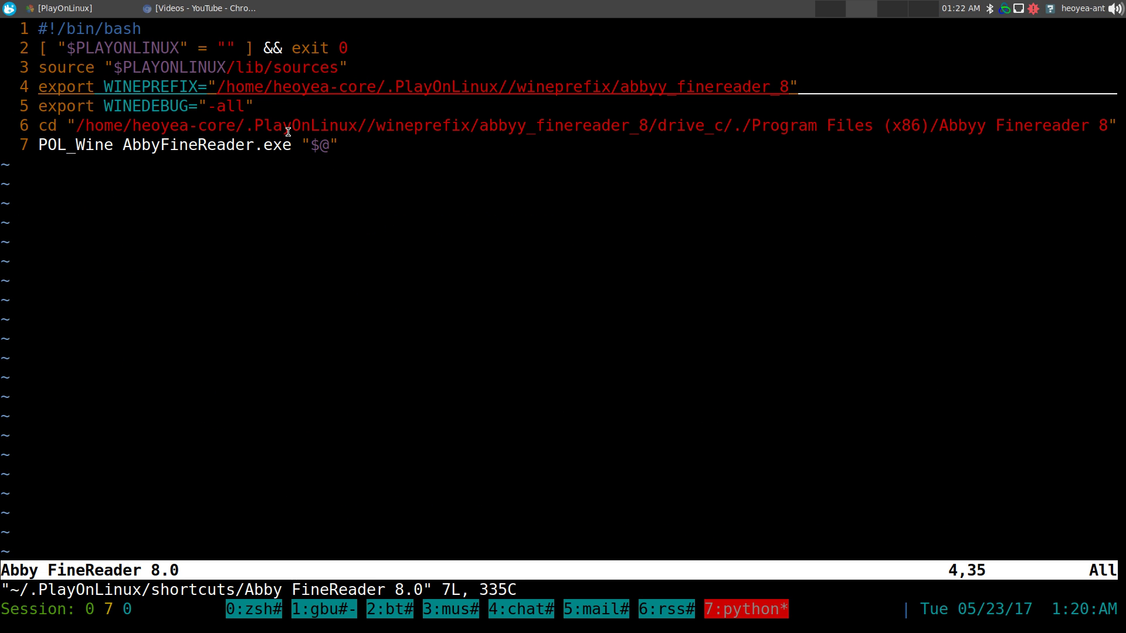
left_click_drag(273, 86, 376, 85)
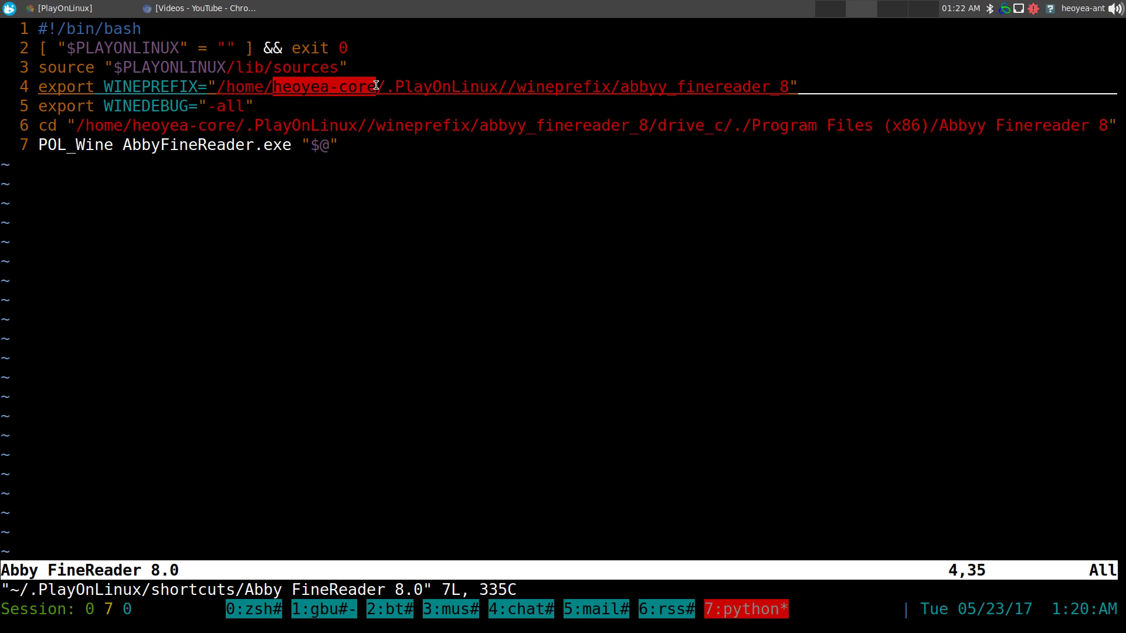
left_click(375, 86)
left_click_drag(227, 87, 780, 86)
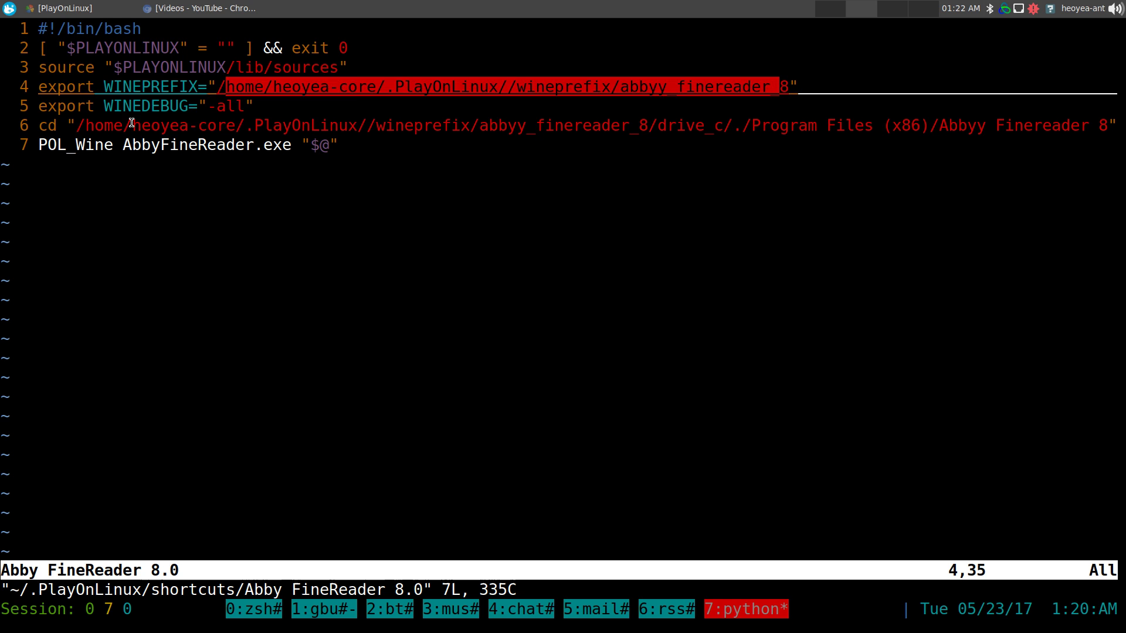
left_click_drag(131, 122, 452, 126)
left_click(451, 131)
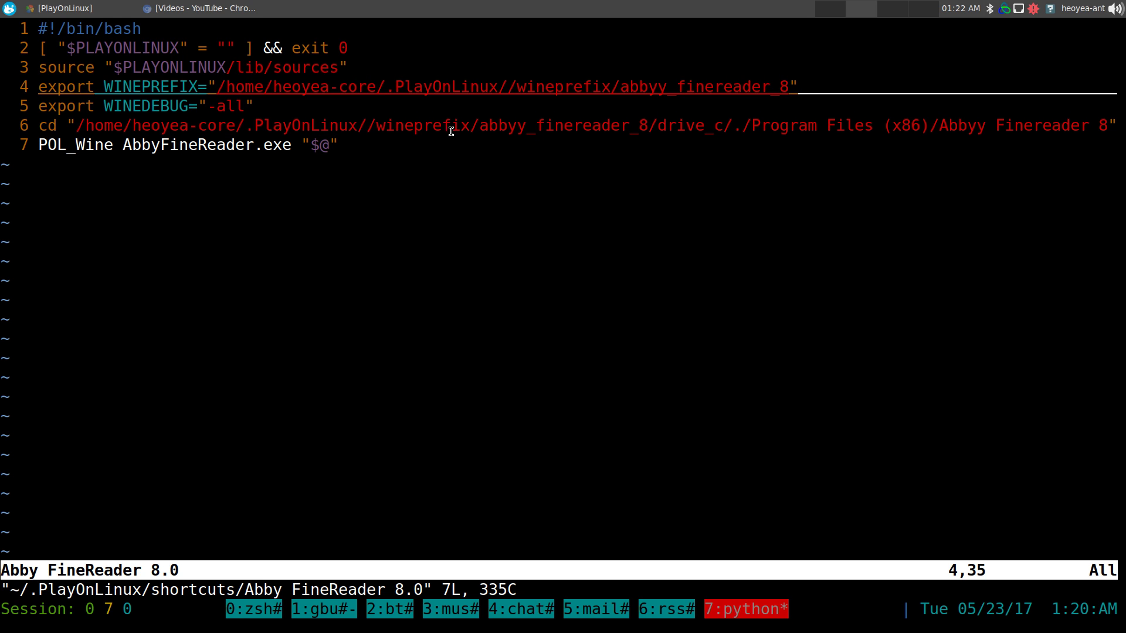
Split a zsh pane below vim, run whoami, and compare the username with the script's path.
key("ctrl+b")
key("quotedbl")
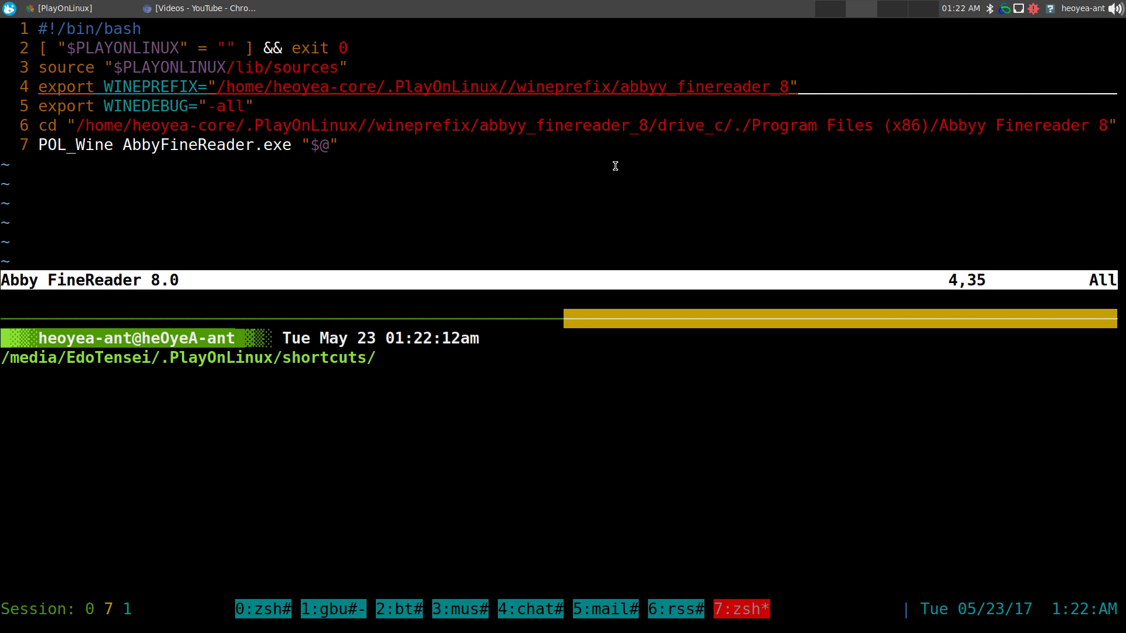
type("whom")
type("a")
key("BackSpace")
key("BackSpace")
type("ami")
key("Return")
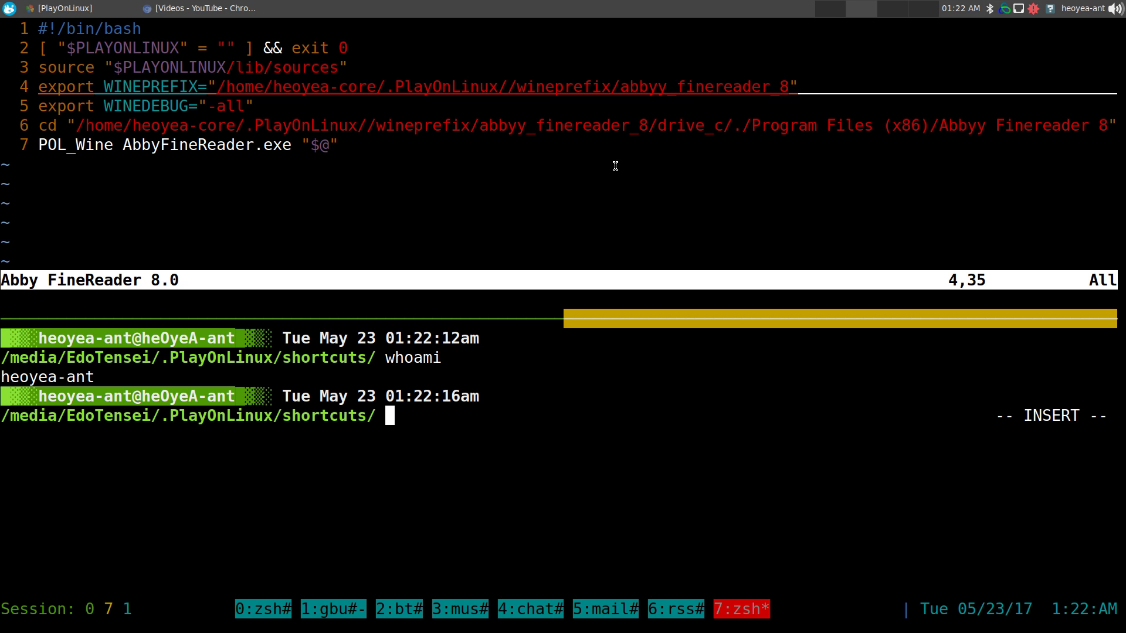
left_click_drag(2, 377, 91, 378)
left_click_drag(197, 125, 237, 126)
key("ctrl+l")
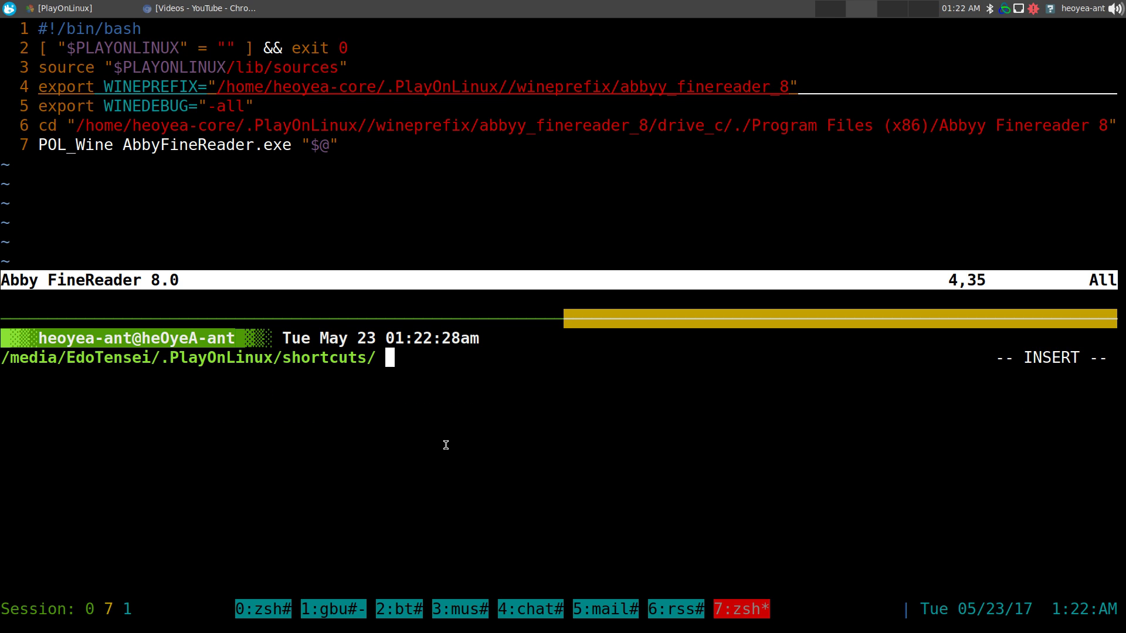
Display the 'cheat playonlinux' sheet and copy its find/sed username-replacement command.
key("ctrl+b")
type("zcheat p")
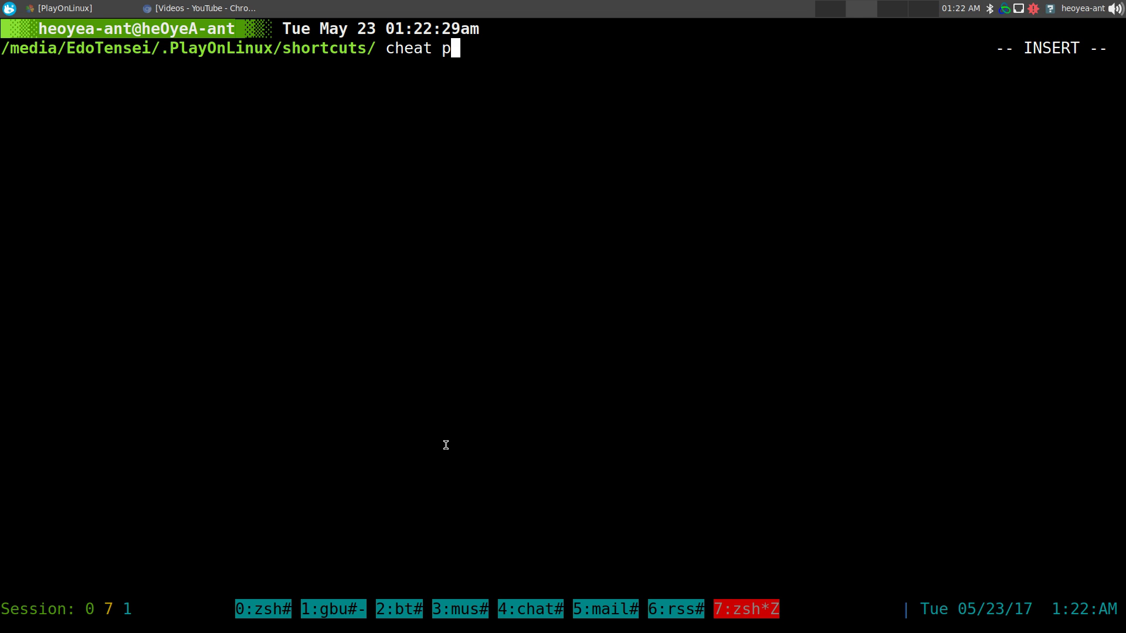
type("layonlinux")
key("Return")
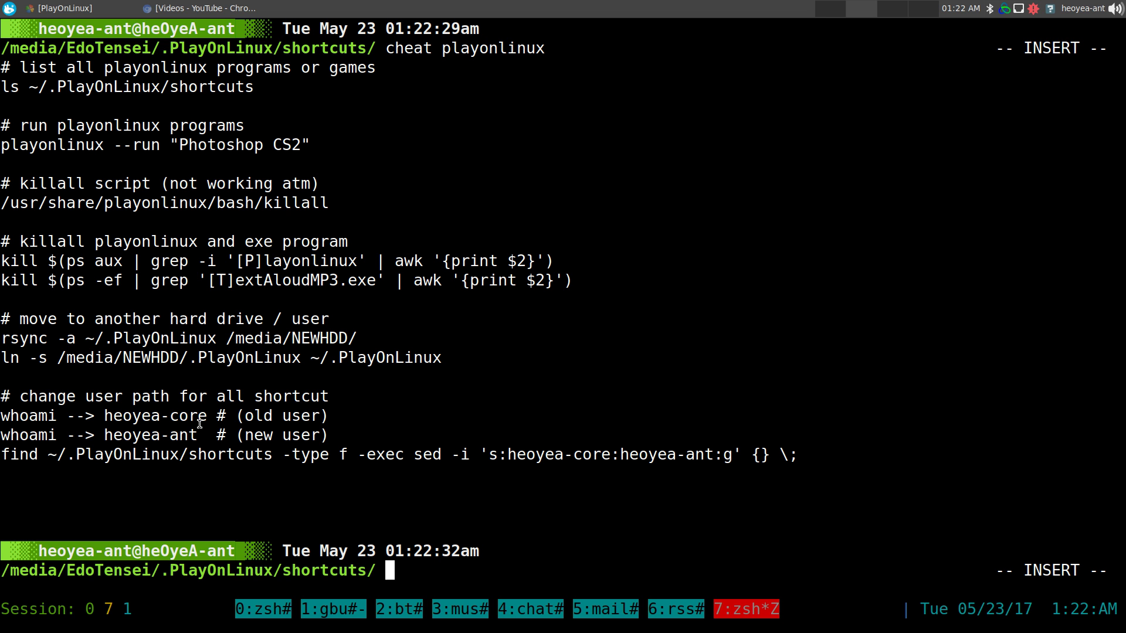
left_click_drag(105, 417, 329, 417)
left_click_drag(105, 435, 323, 434)
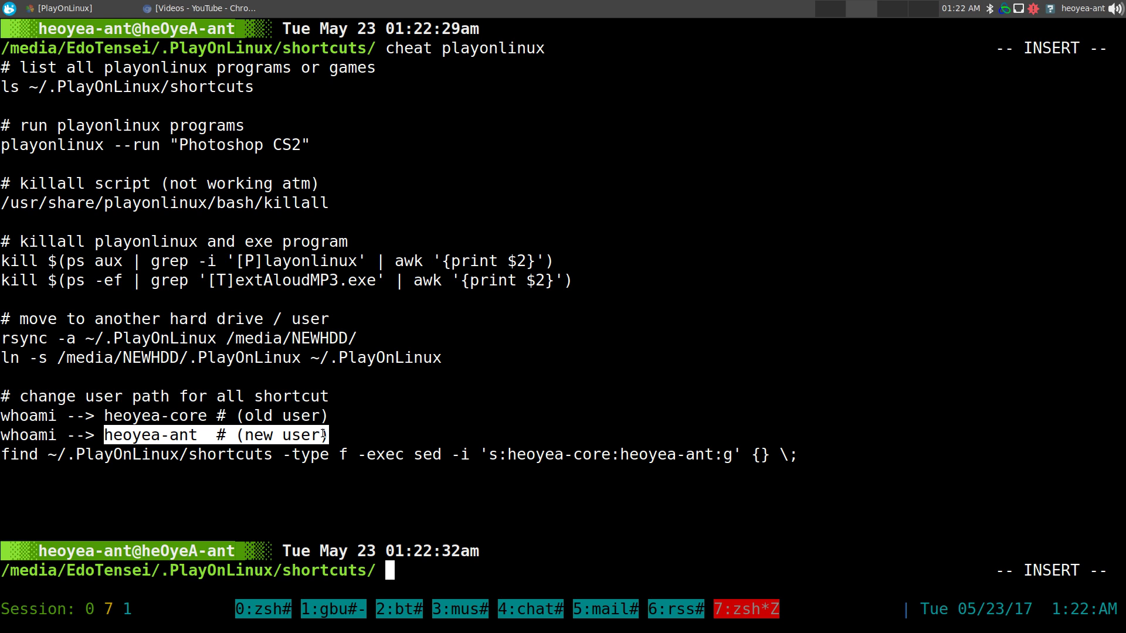
left_click(381, 419)
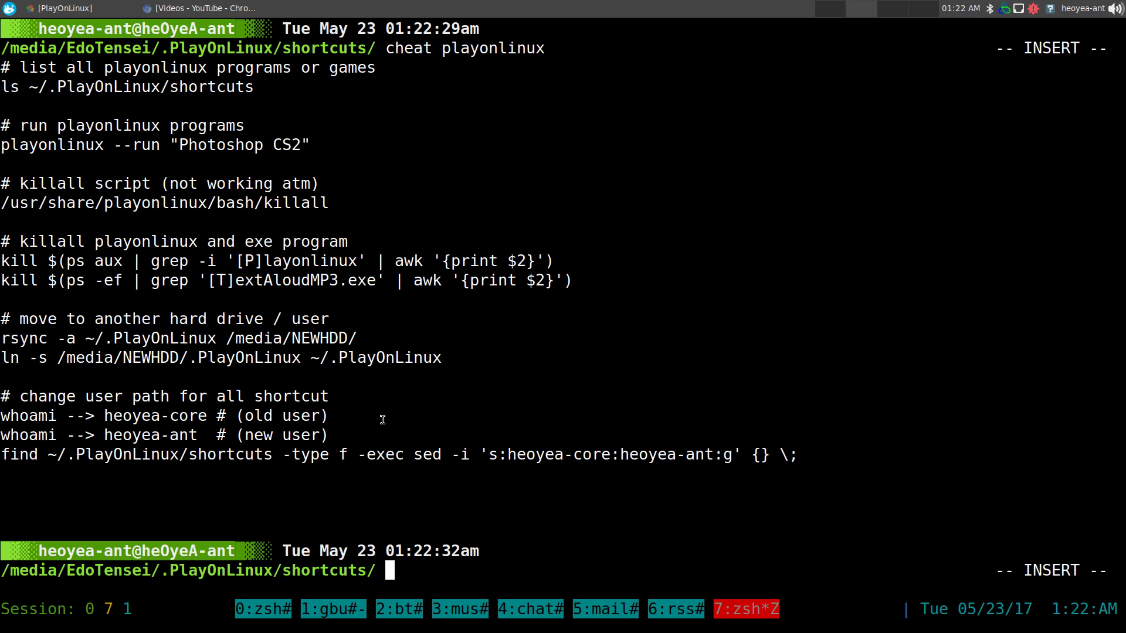
left_click_drag(106, 436, 194, 428)
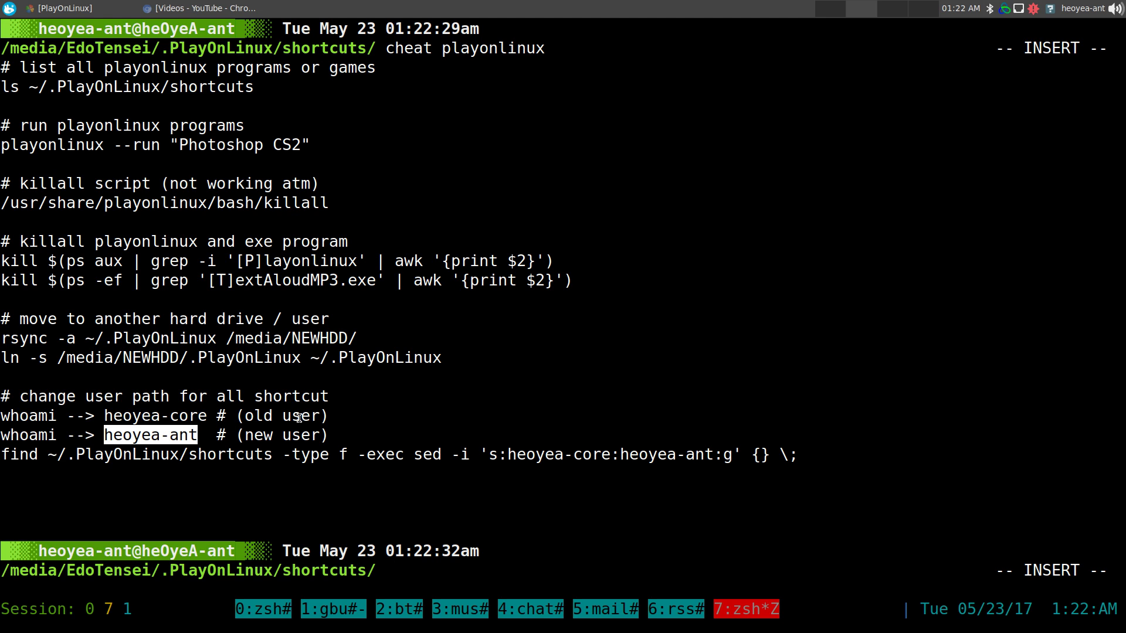
left_click(355, 422)
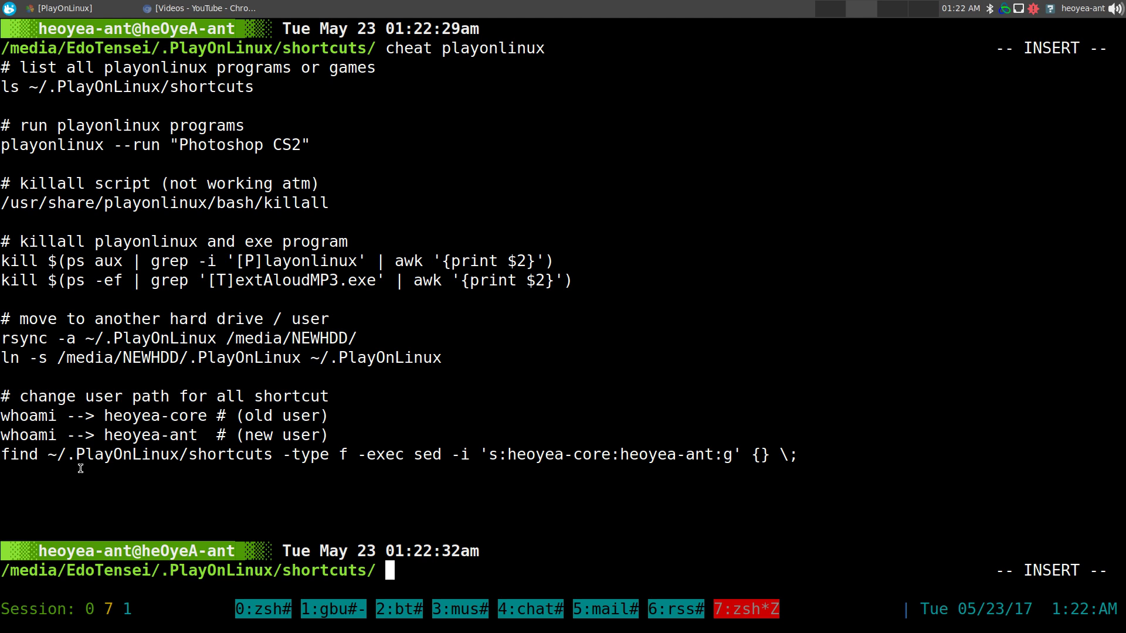
left_click_drag(1, 455, 783, 456)
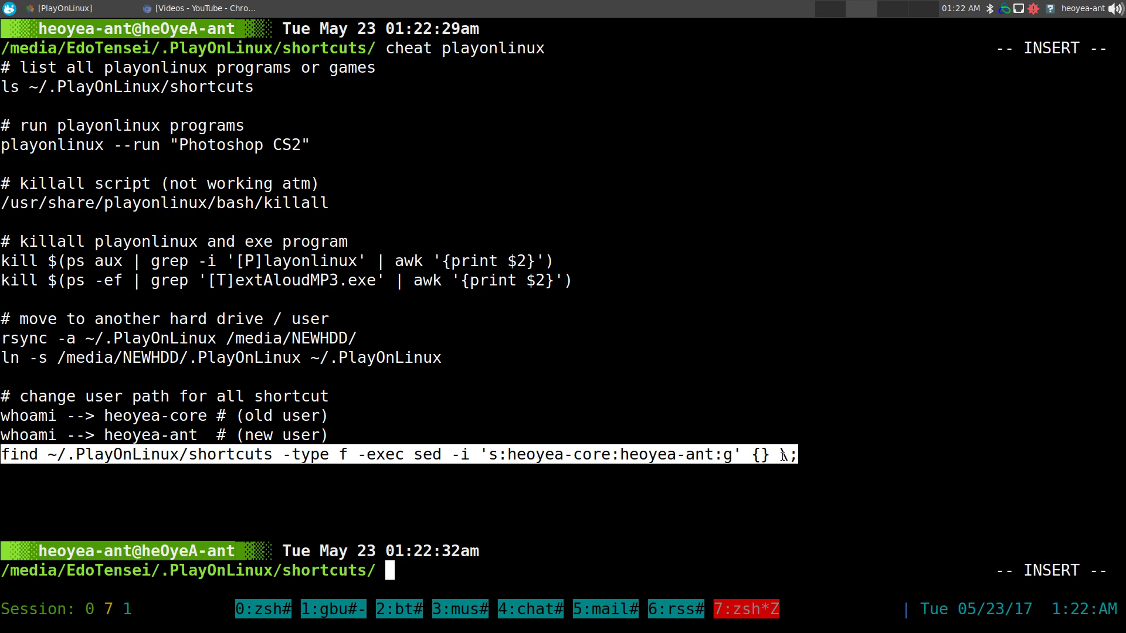
right_click(783, 456)
left_click(793, 469)
Unzoom the tmux pane, quit vim with :q, and quit ranger.
key("ctrl+b")
key("z")
key("ctrl+b")
key("Up")
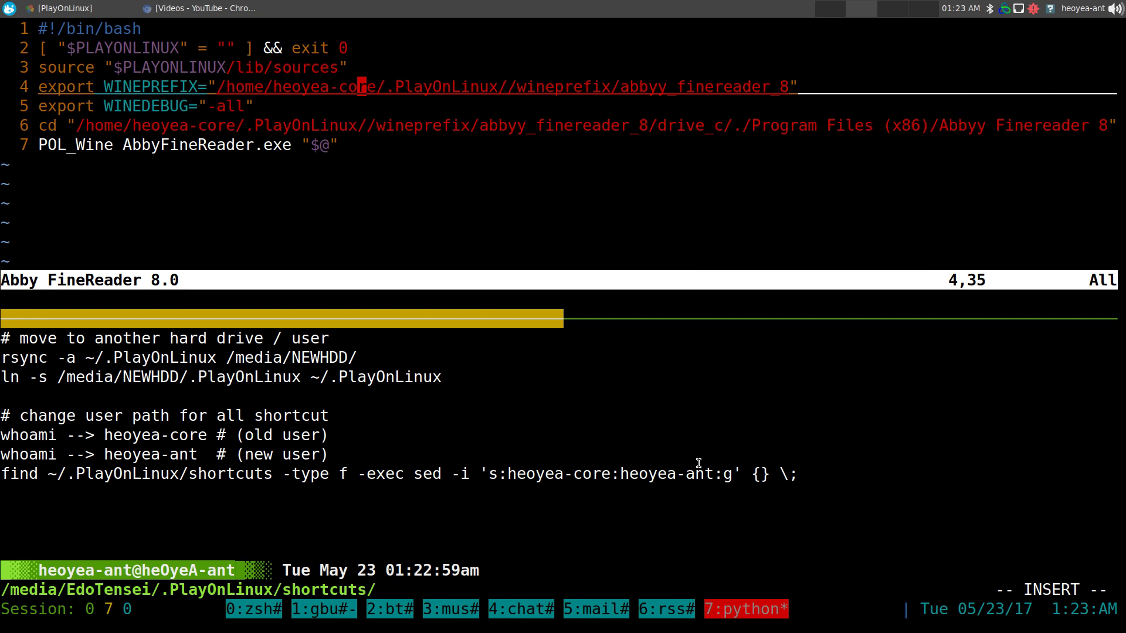
type(":q")
key("Return")
key("q")
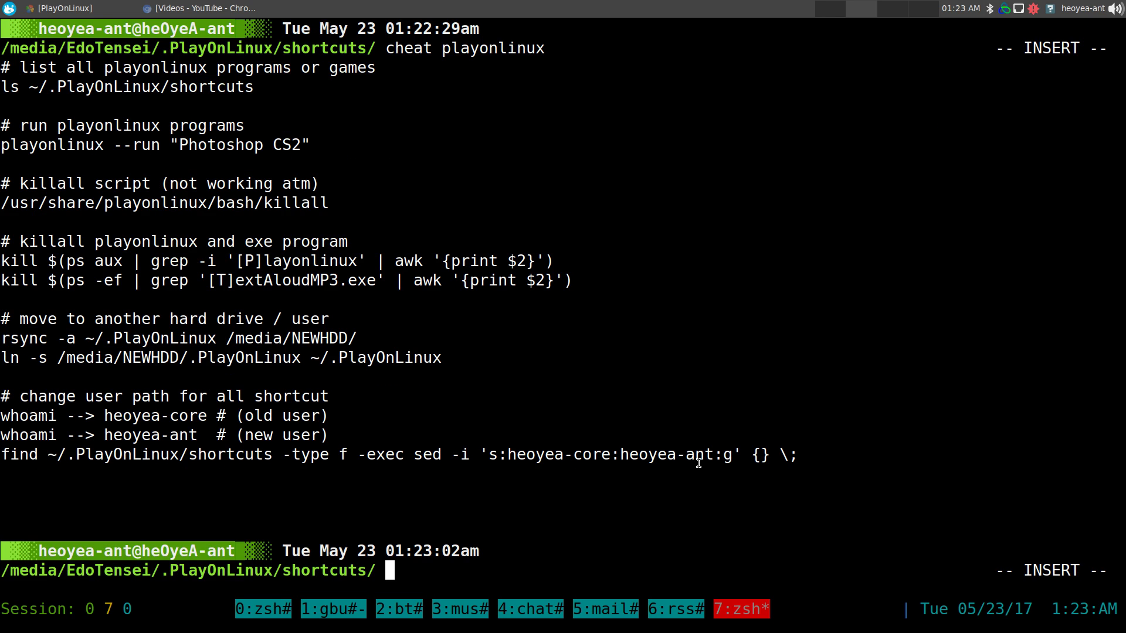
Paste and run the find/sed command in the shortcuts folder, then cd to the home folder.
middle_click(564, 530)
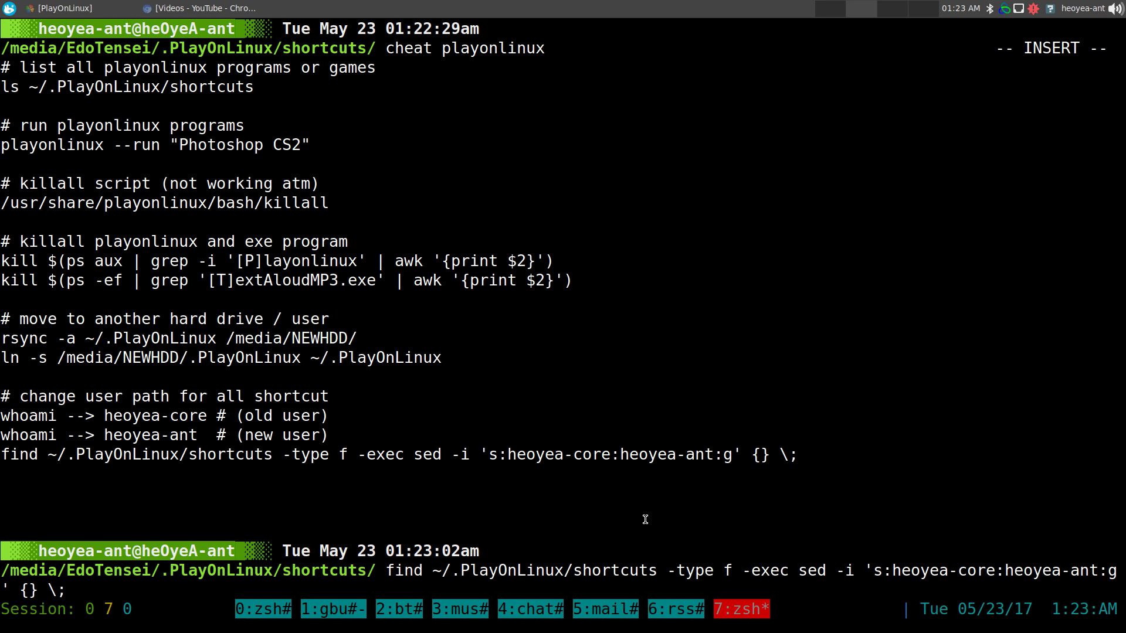
key("Return")
type("cd")
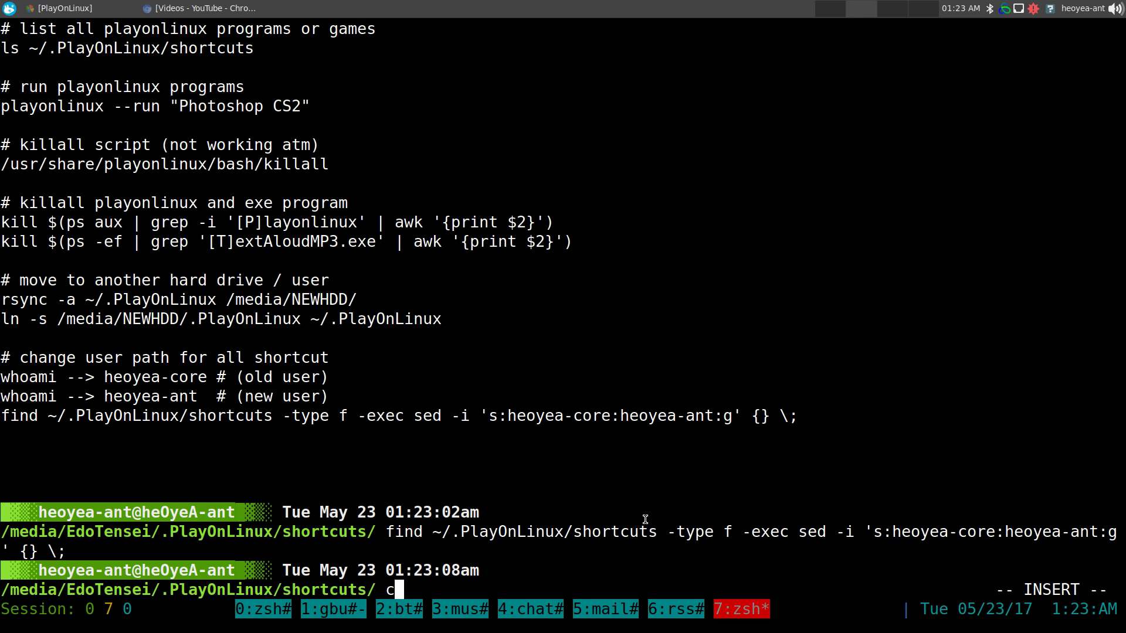
key("Return")
key("ctrl+l")
Paste the find/sed command again at home, check its old and new usernames, and run it.
middle_click(644, 519)
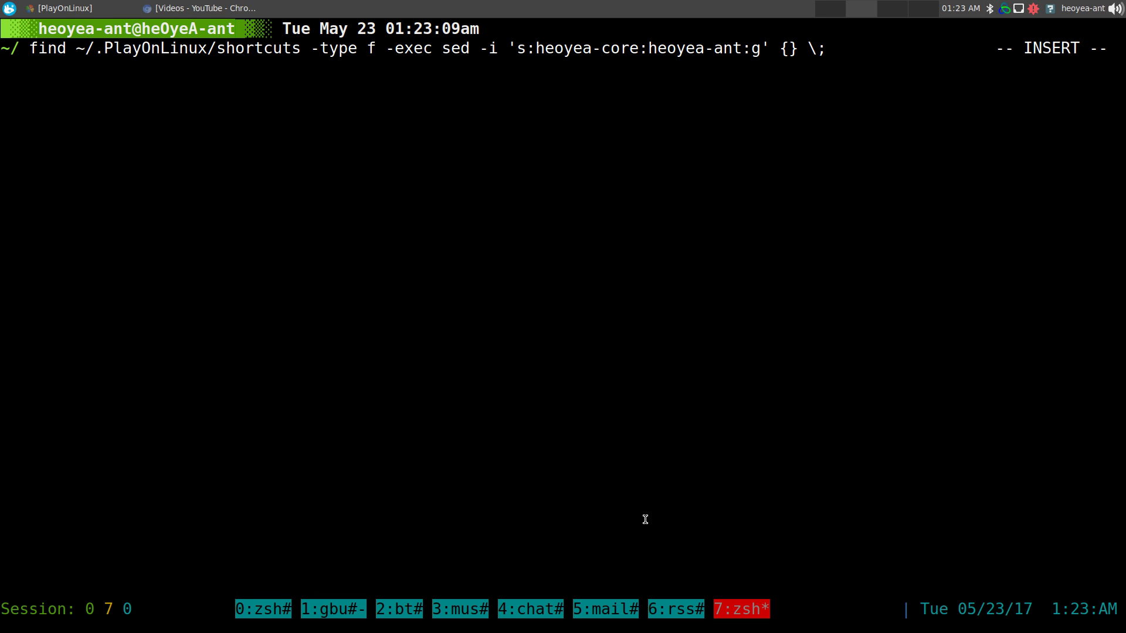
key("Left")
key("Left")
key("Left")
key("Left")
key("Left")
key("Left")
key("Left")
key("Left")
key("Left")
key("Left")
key("Left")
key("Left")
key("Left")
key("Left")
key("Left")
key("Left")
key("Left")
key("Left")
key("Left")
double_click(596, 49)
left_click_drag(645, 48, 741, 51)
left_click(716, 91)
left_click(639, 47)
left_click_drag(639, 47, 545, 48)
left_click_drag(649, 48, 740, 49)
left_click(857, 75)
key("Return")
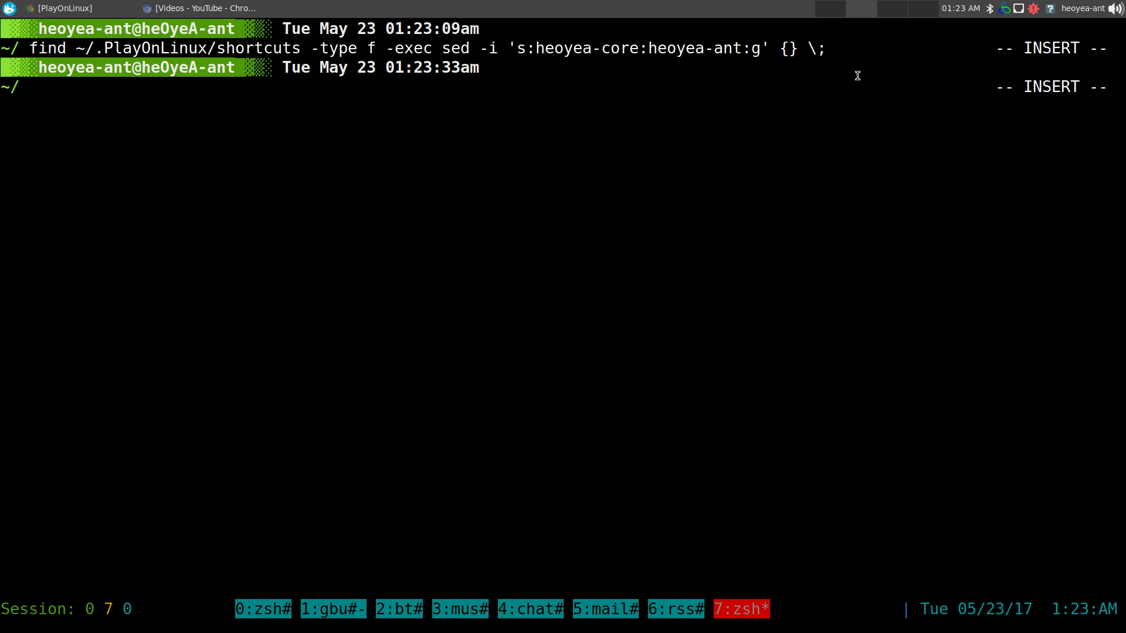
Reopen ranger in the shortcuts folder and verify Adelantado Trilogy Book 2 uses the new home path.
type("cd -")
key("Return")
type("range")
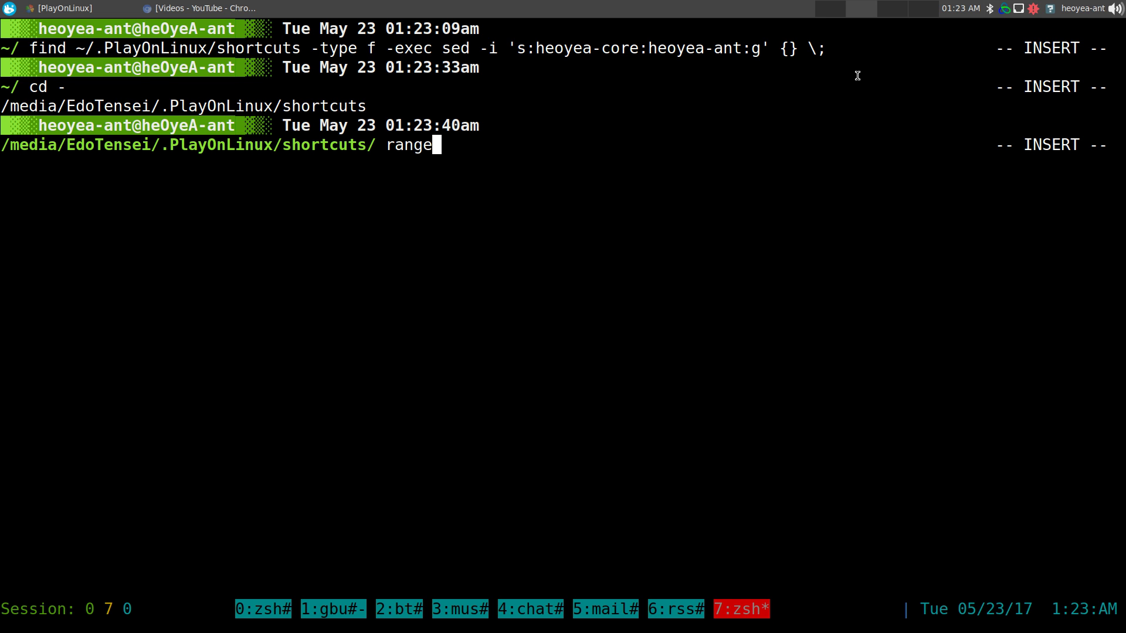
type("r")
key("Return")
key("Down")
key("Down")
key("Down")
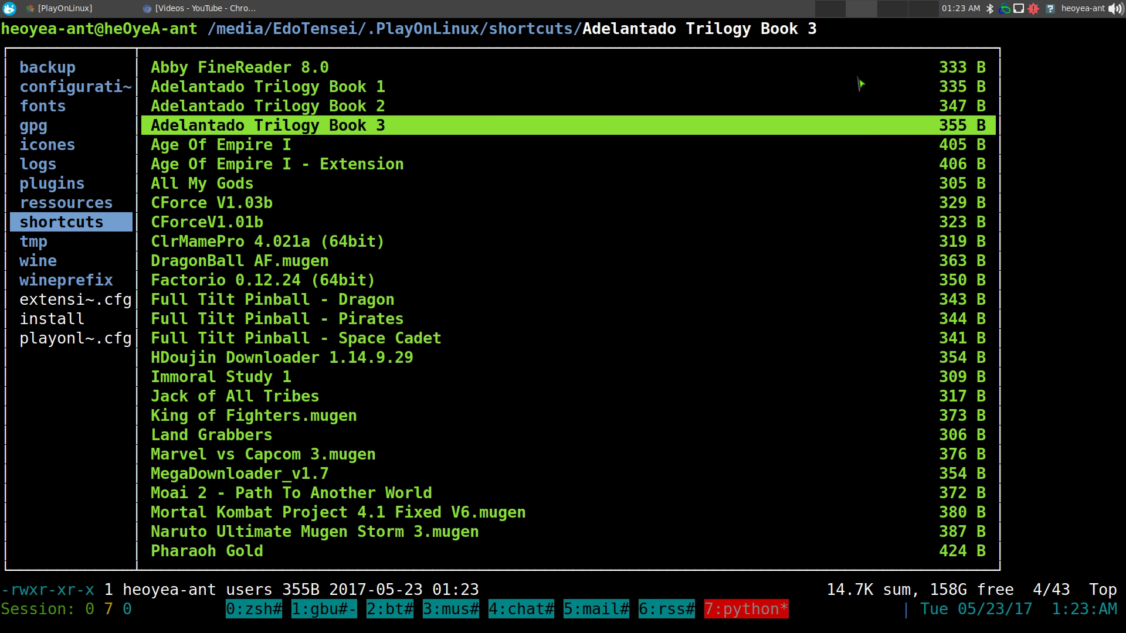
key("Down")
key("Down")
key("Down")
key("Down")
key("Down")
key("Down")
key("Down")
key("Up")
key("Up")
key("Up")
key("Up")
key("Up")
key("Up")
key("Up")
key("Up")
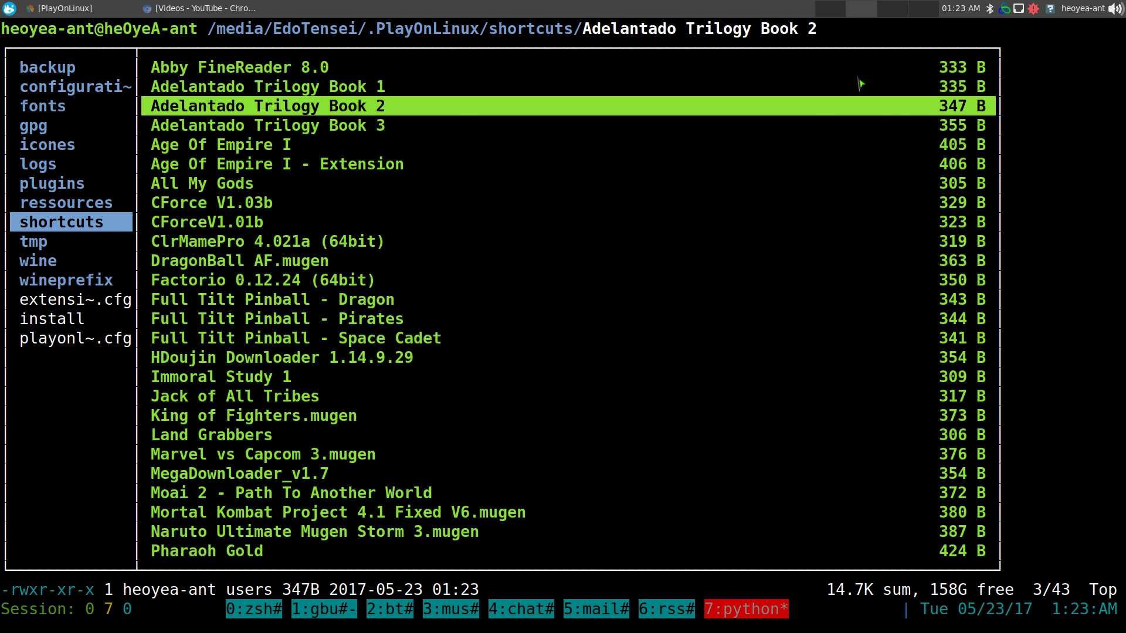
key("Return")
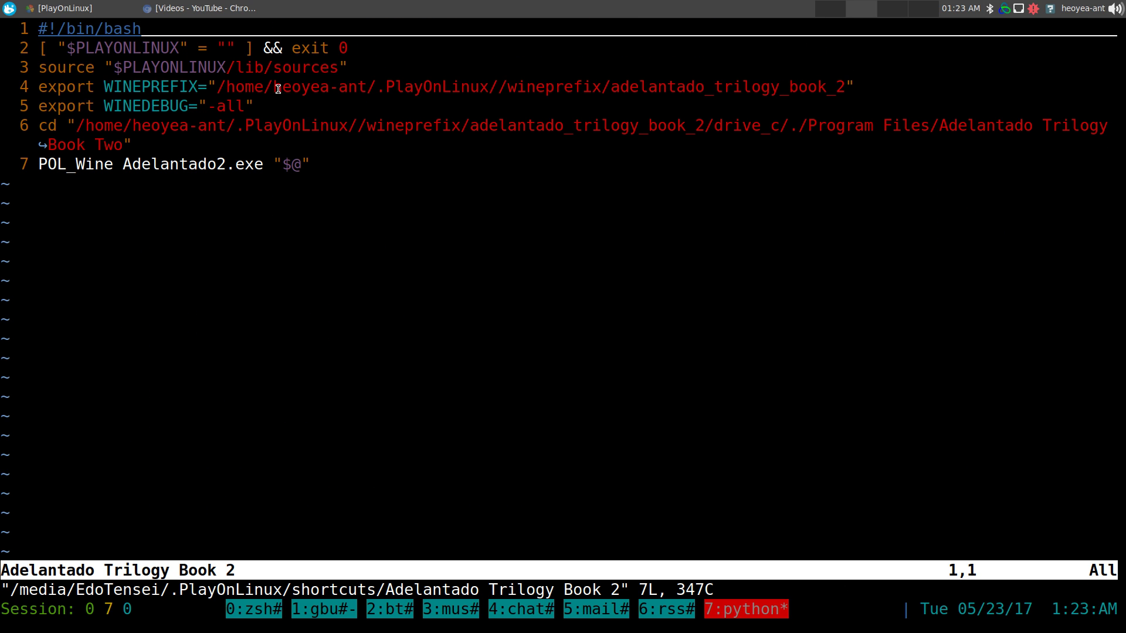
left_click_drag(278, 89, 364, 89)
left_click_drag(135, 120, 287, 120)
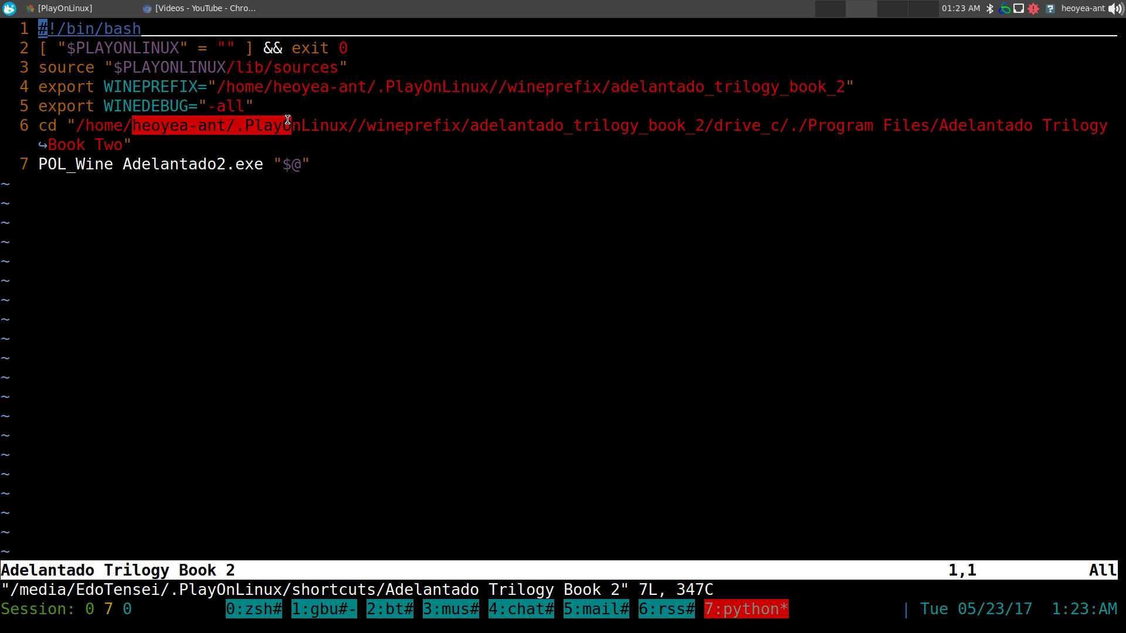
left_click(287, 119)
type(":q")
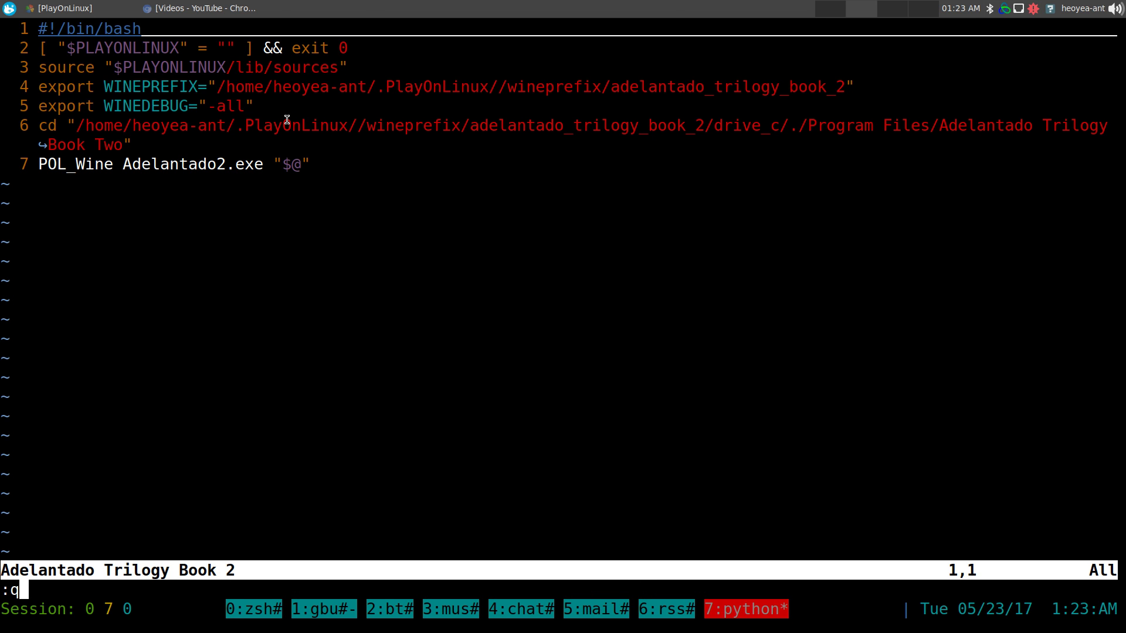
key("Return")
Check the All My Gods shortcut script, then hide the terminal.
key("j")
key("j")
key("j")
key("j")
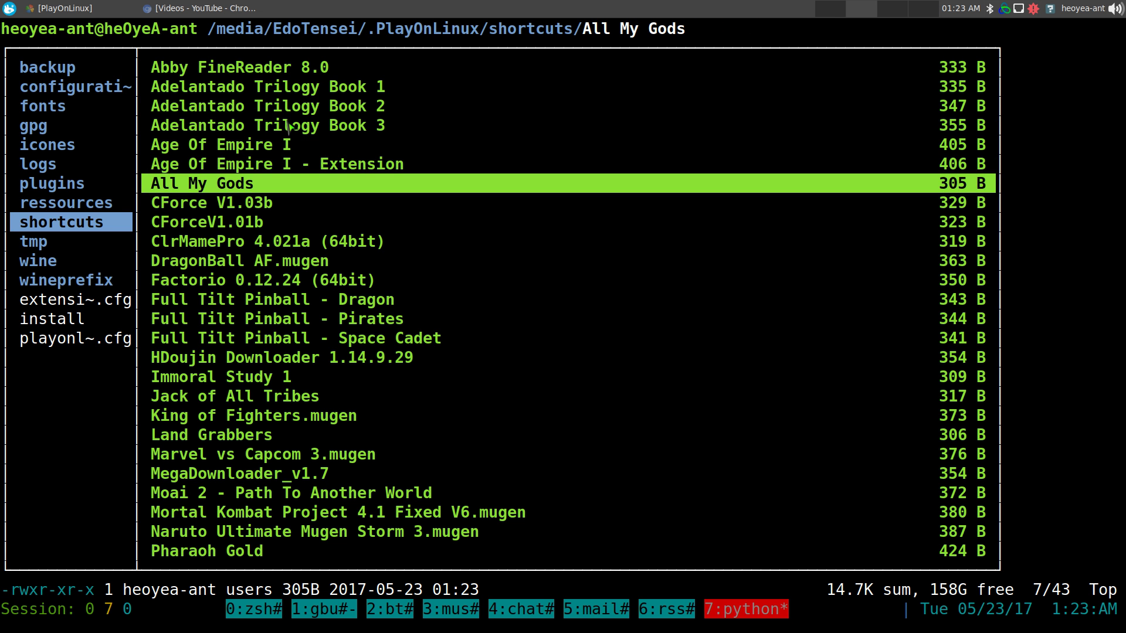
key("Return")
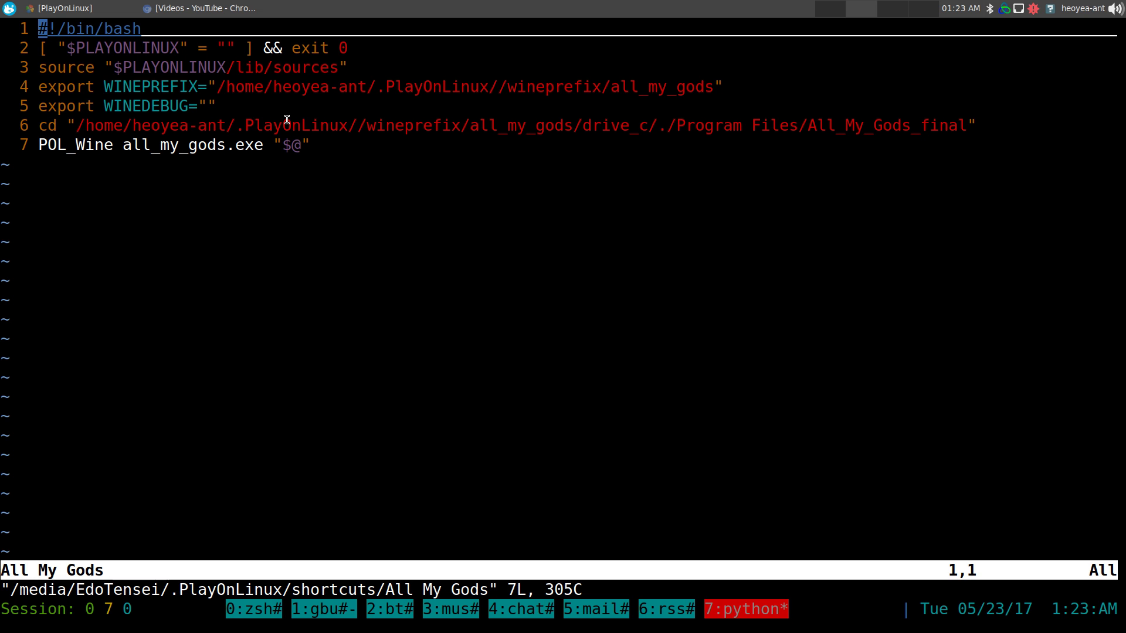
type(":q")
key("Return")
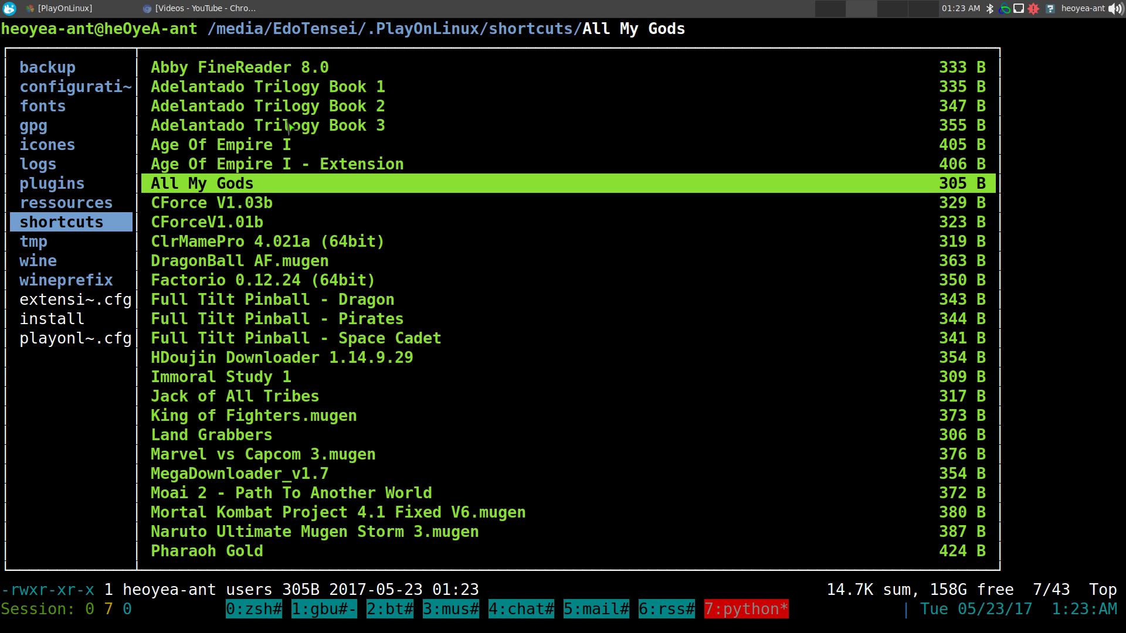
key("F12")
Close all PlayOnLinux windows and relaunch it from rofi by filtering for 'play'.
left_click(107, 8)
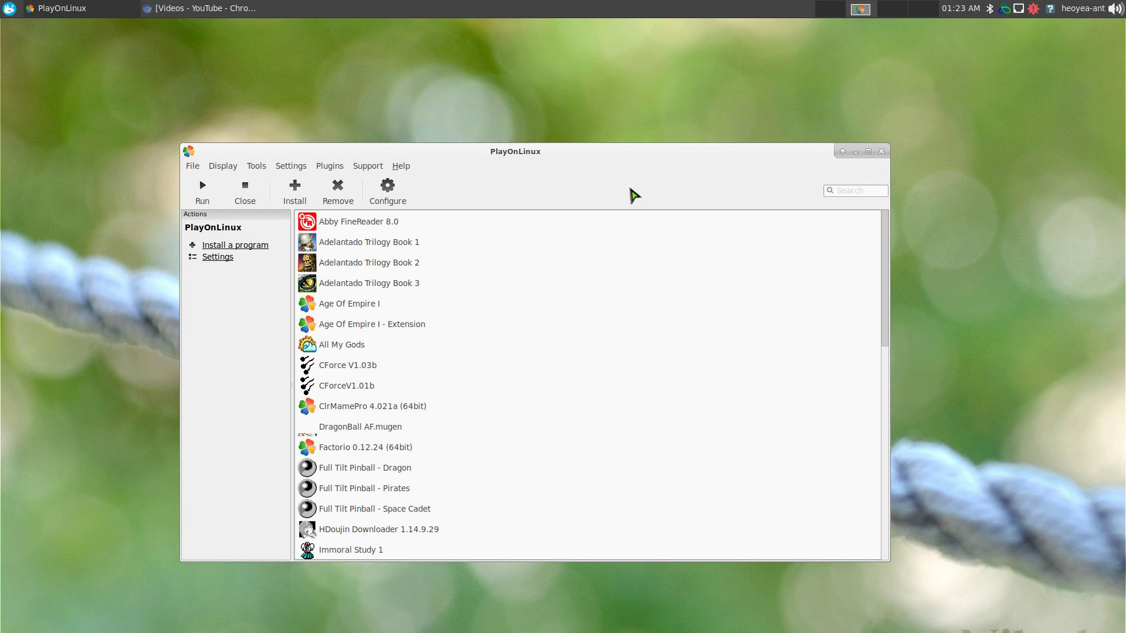
left_click(879, 152)
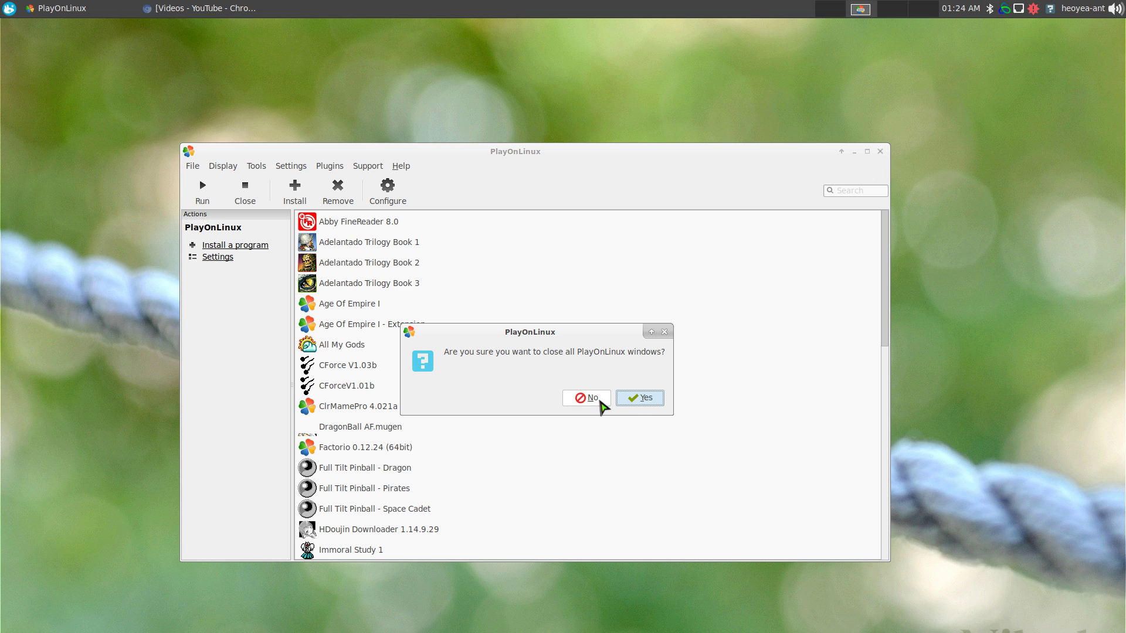
left_click(639, 401)
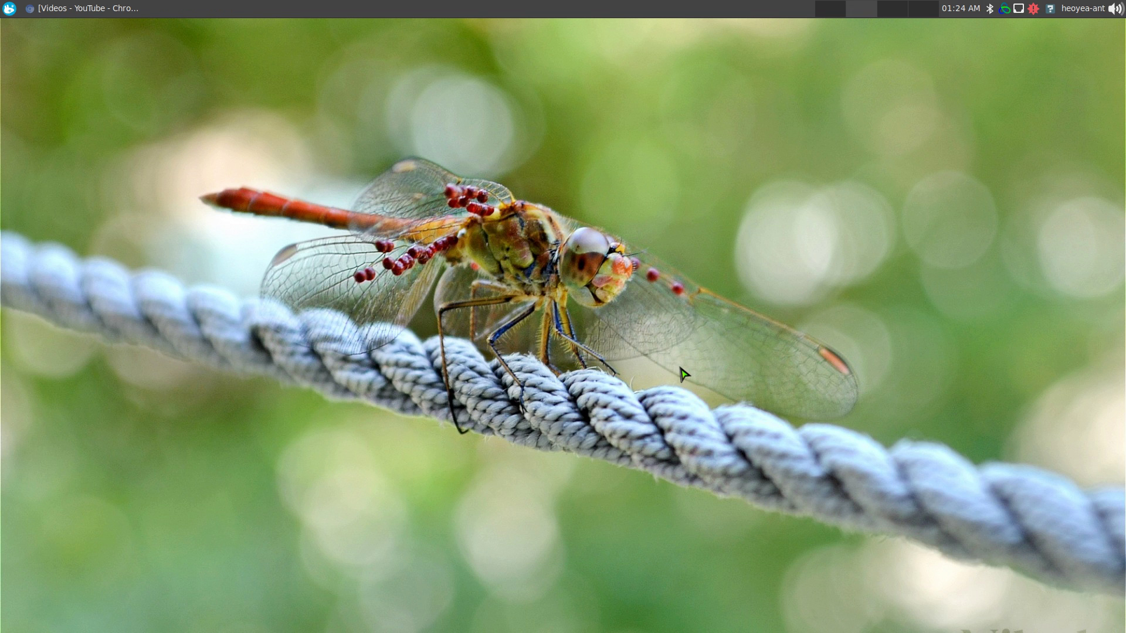
key("super+r")
type("ap")
key("Return")
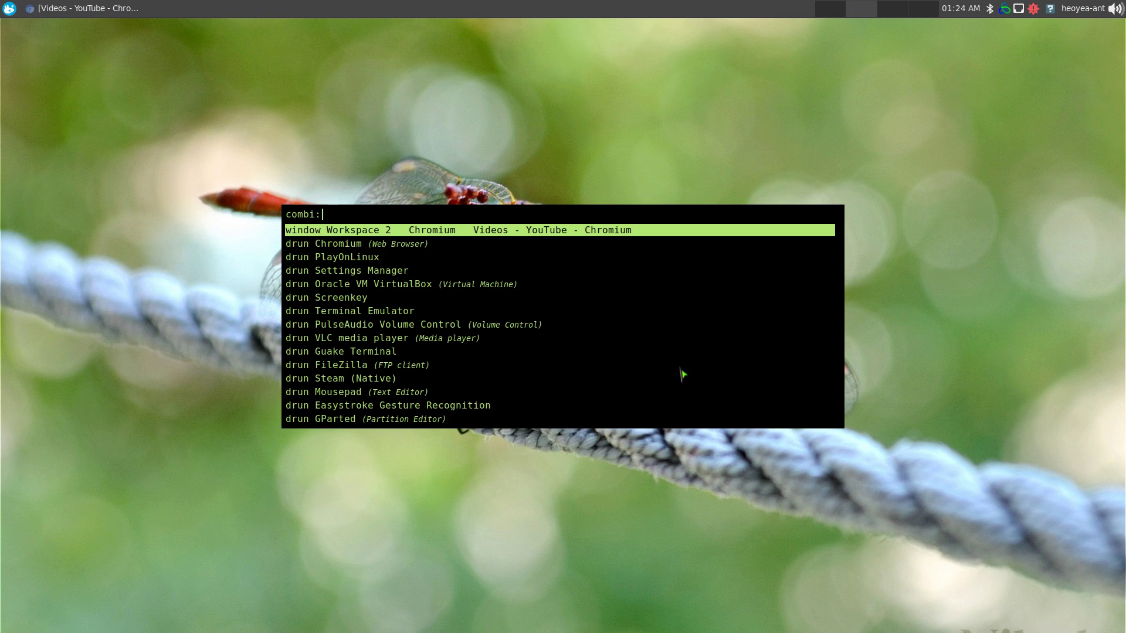
type("play")
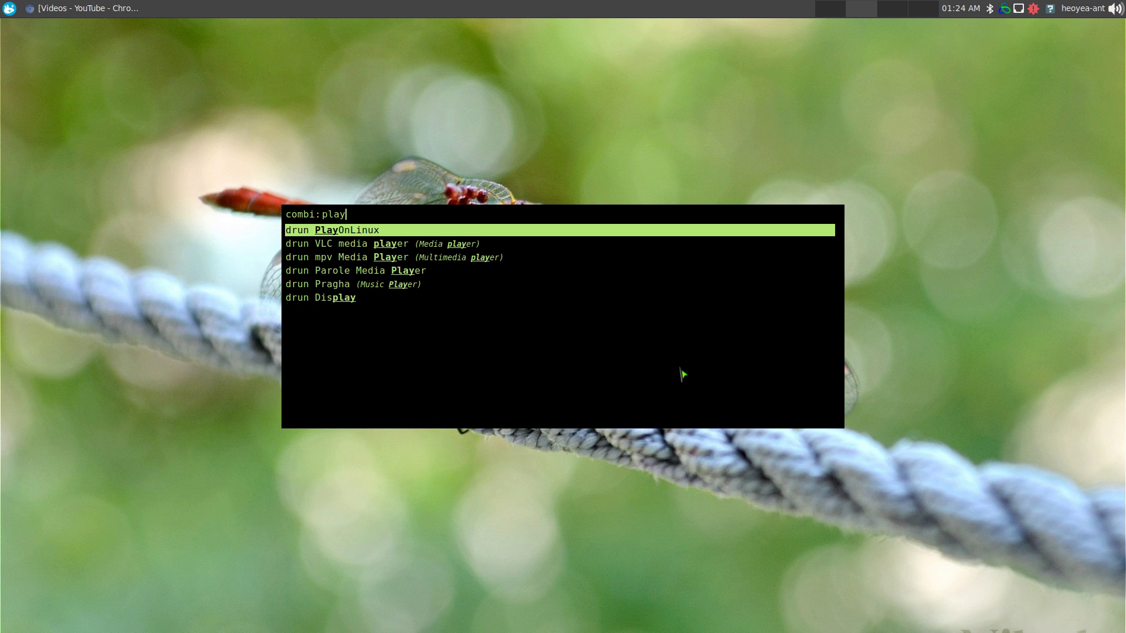
key("Return")
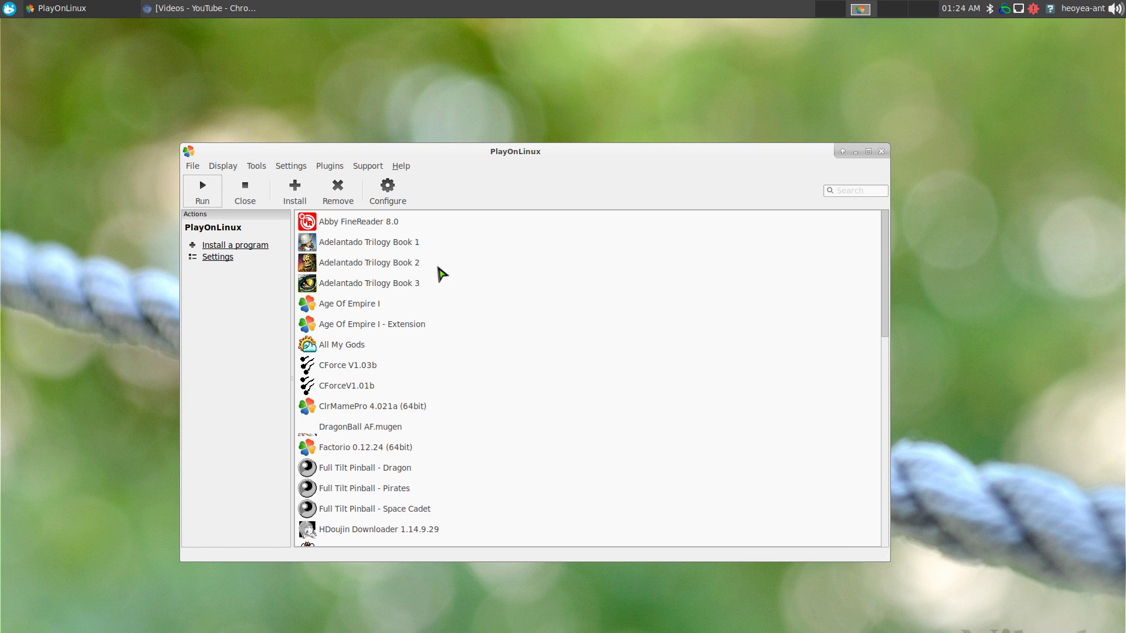
Run Abby FineReader 8.0, cancel the Wine Mono and Gecko installers, and resize its window.
left_click(384, 222)
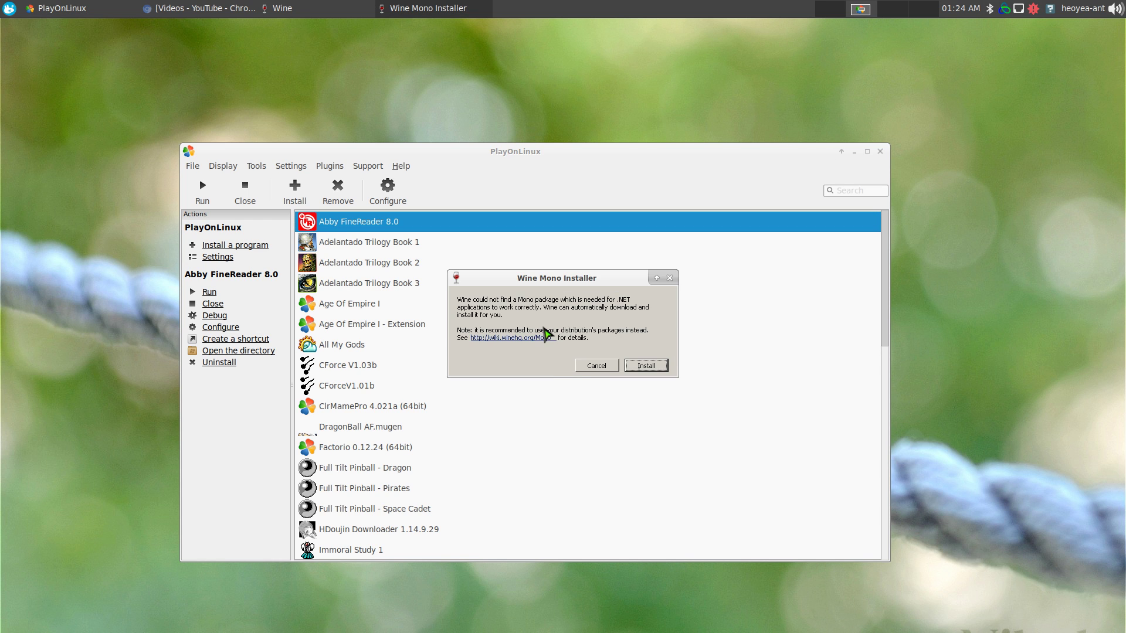
left_click(584, 365)
left_click(594, 365)
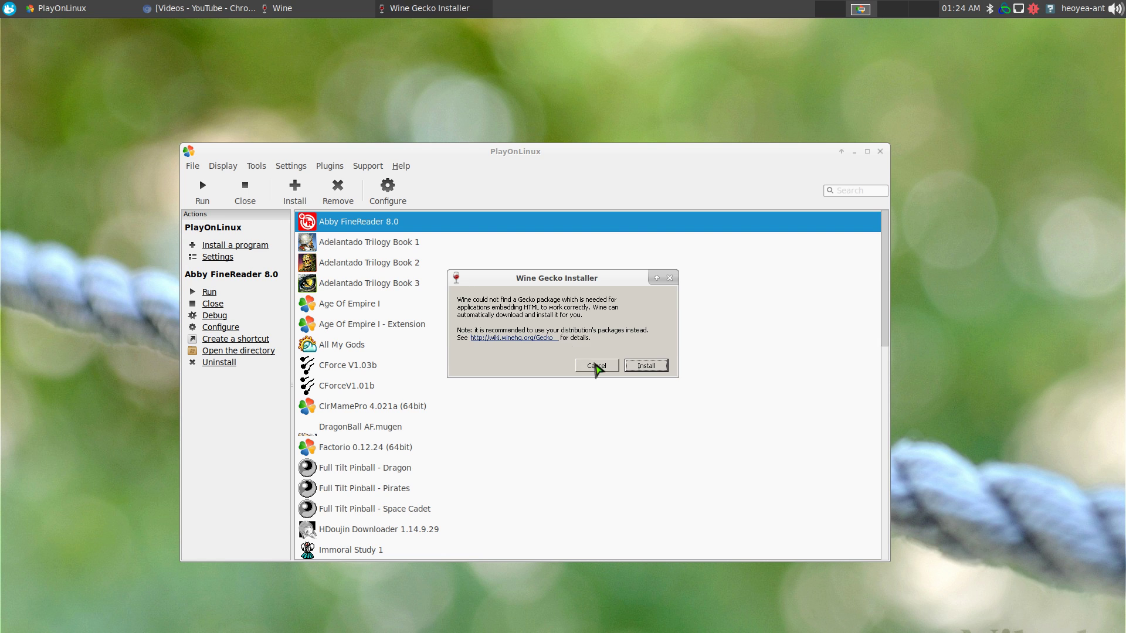
left_click(593, 366)
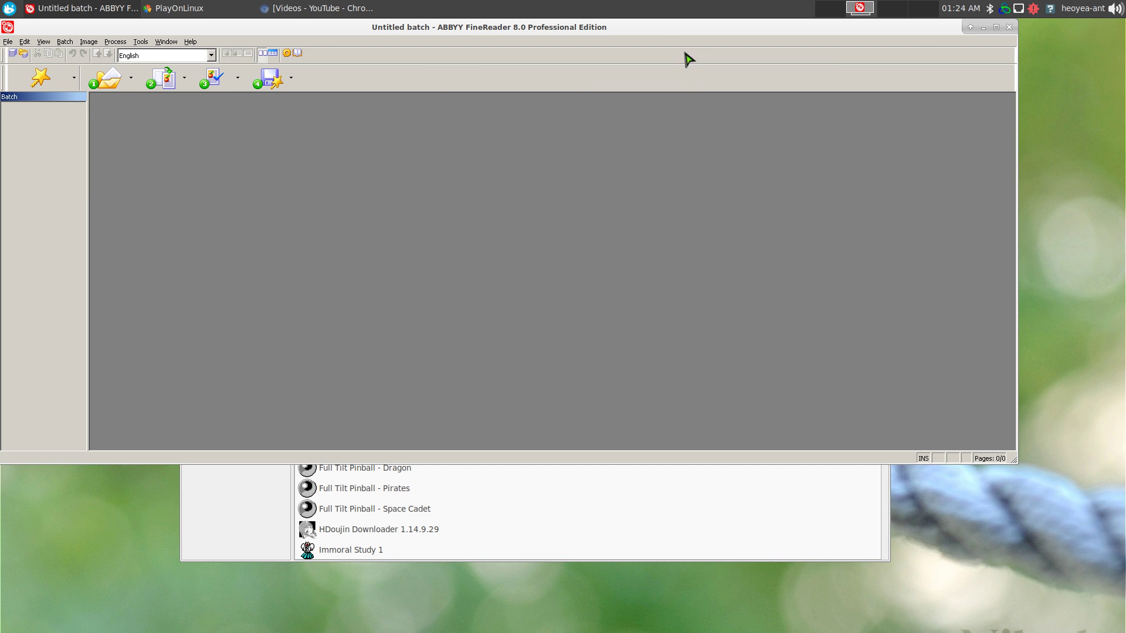
left_click_drag(690, 33, 730, 128)
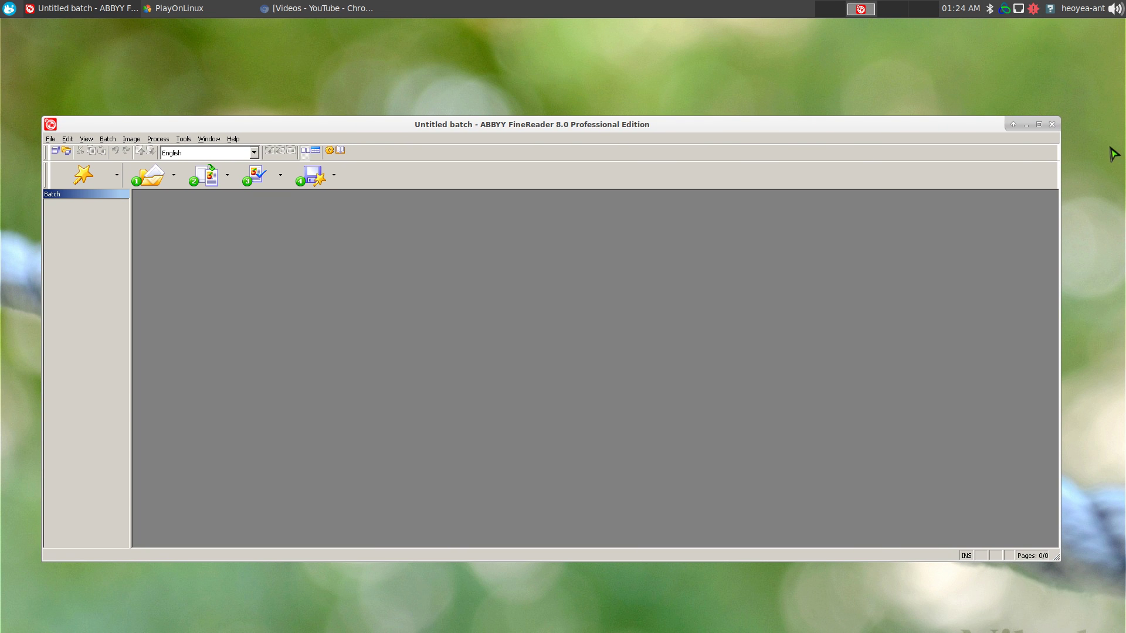
left_click(1051, 124)
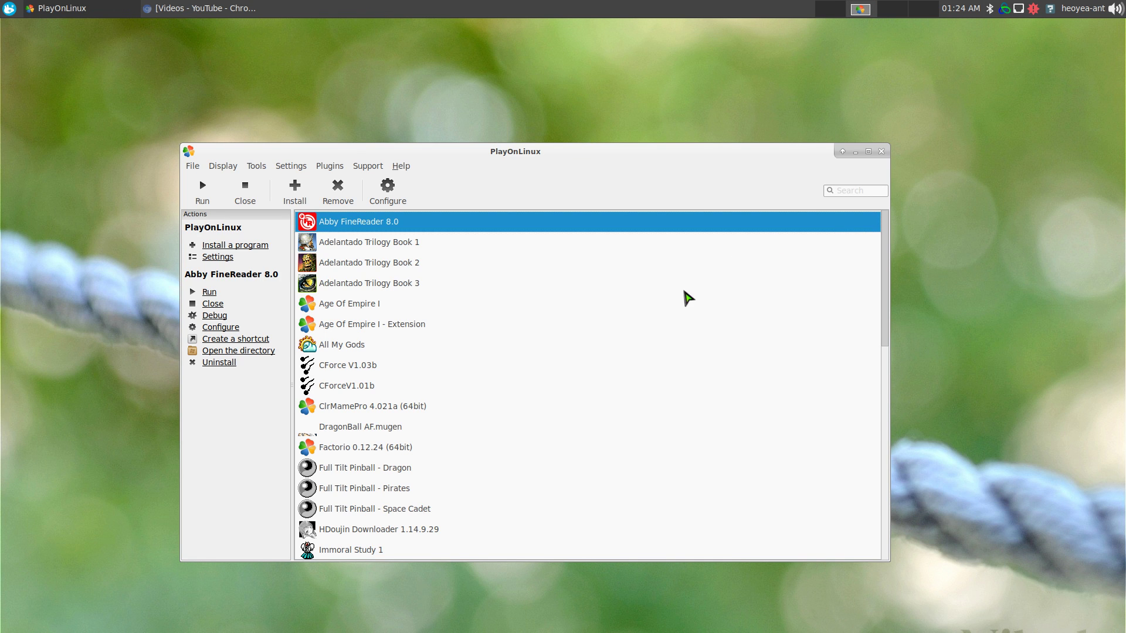
key("Down")
key("Down")
key("Down")
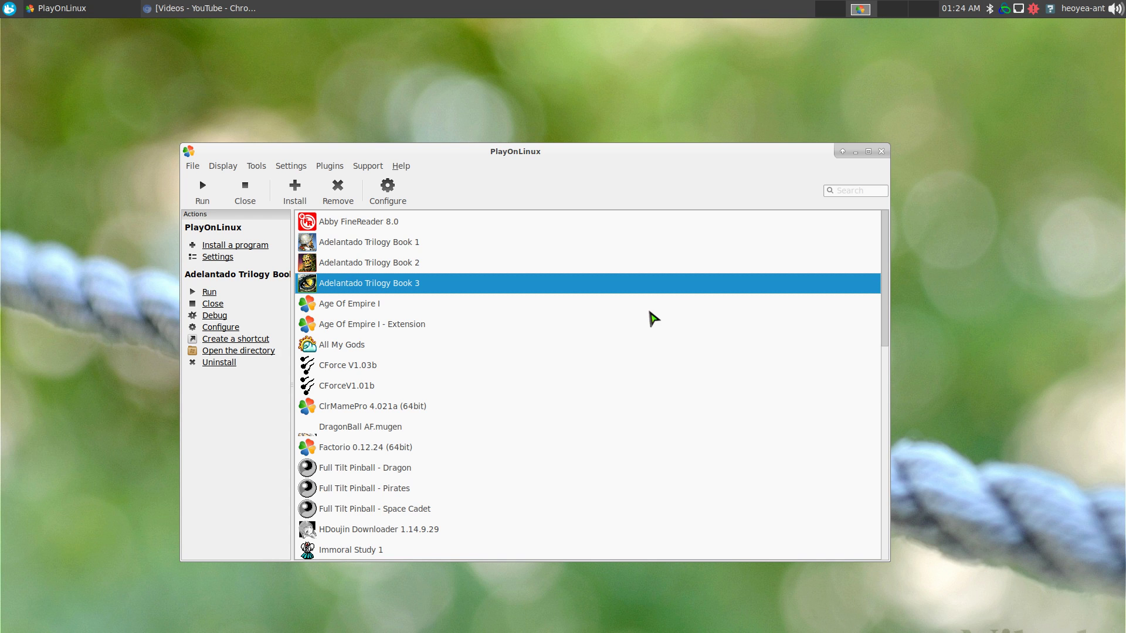